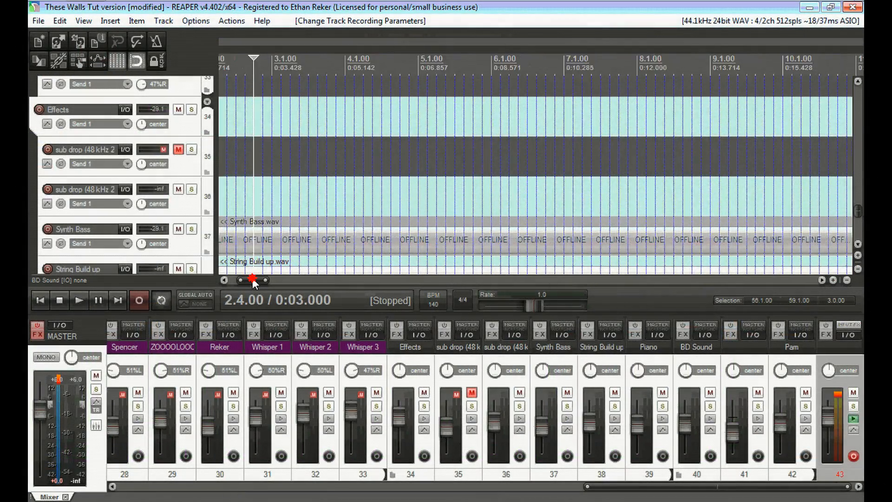
Scroll the mixer to track 13 and solo the Highs 1 vocal strip.
{"action": "left_click_drag", "start_coordinate": [252, 279], "coordinate": [249, 280]}
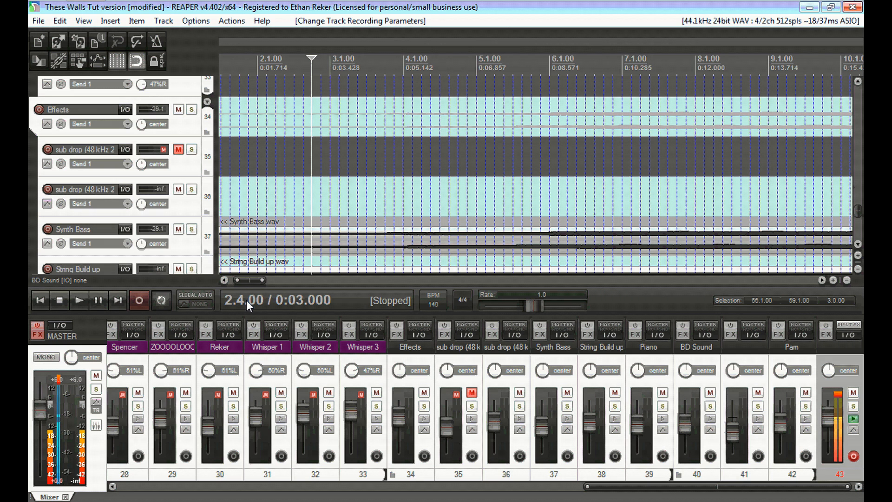
{"action": "left_click_drag", "start_coordinate": [259, 281], "coordinate": [286, 282]}
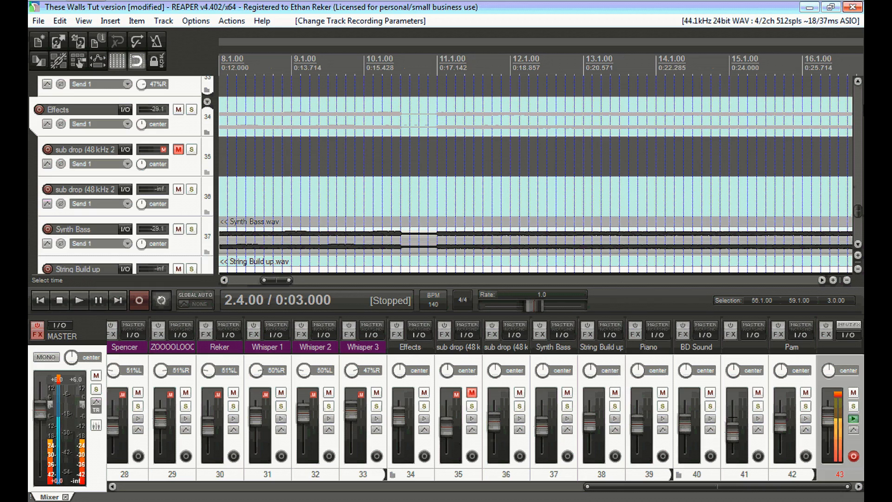
{"action": "left_click_drag", "start_coordinate": [858, 216], "coordinate": [859, 228]}
{"action": "left_click_drag", "start_coordinate": [689, 486], "coordinate": [400, 418]}
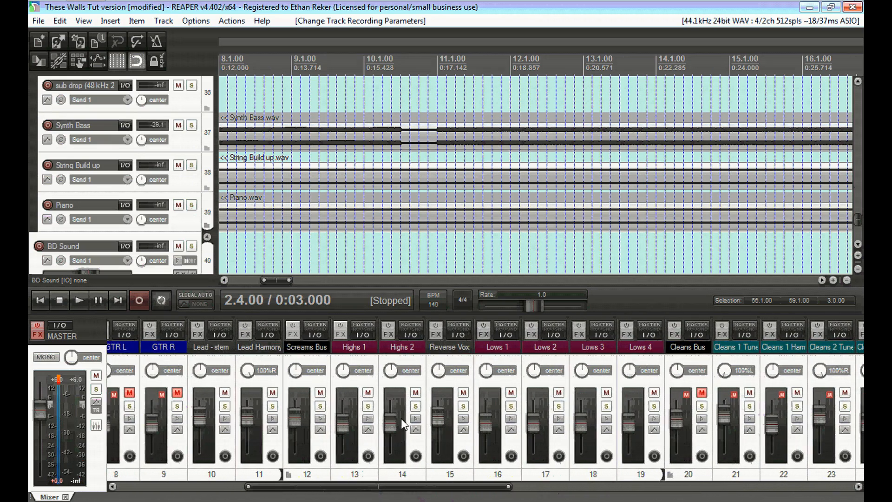
{"action": "left_click", "coordinate": [369, 407]}
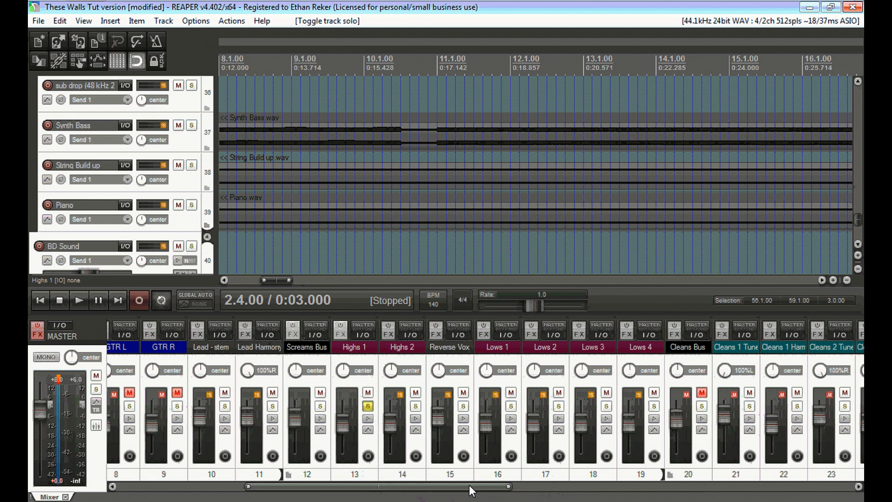
Start playback from bar 9 beat 4 to hear the soloed Highs 1 vocal.
{"action": "left_click_drag", "start_coordinate": [470, 484], "coordinate": [809, 484]}
{"action": "left_click_drag", "start_coordinate": [715, 486], "coordinate": [397, 486]}
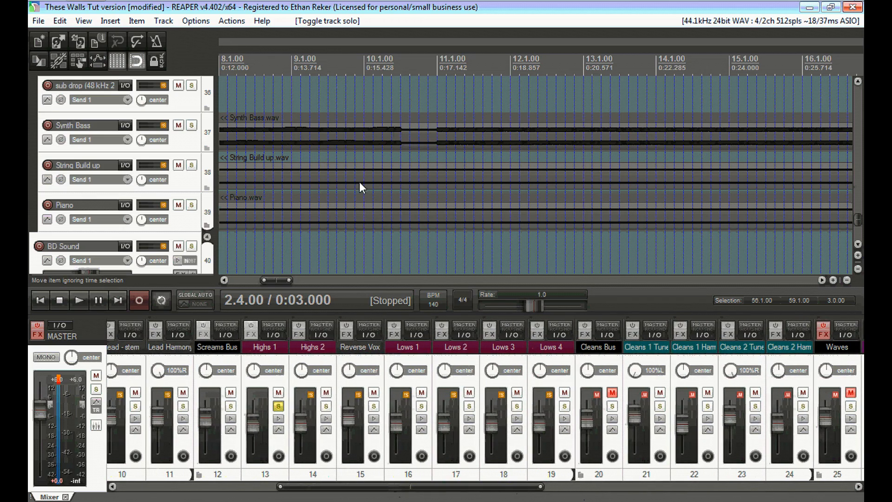
{"action": "left_click_drag", "start_coordinate": [858, 218], "coordinate": [859, 142]}
{"action": "left_click", "coordinate": [348, 65]}
{"action": "key", "text": "space"}
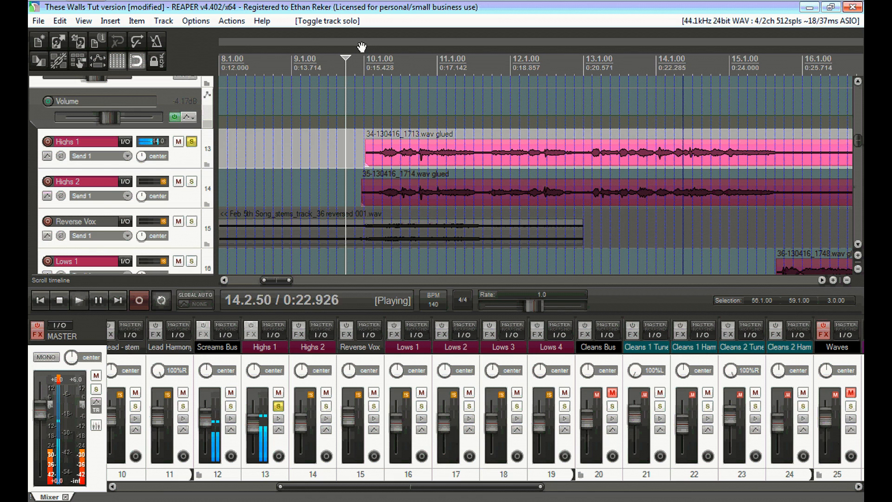
Bypass Highs 2's effects, solo it beside Highs 1, and play both highs briefly.
{"action": "key", "text": "space"}
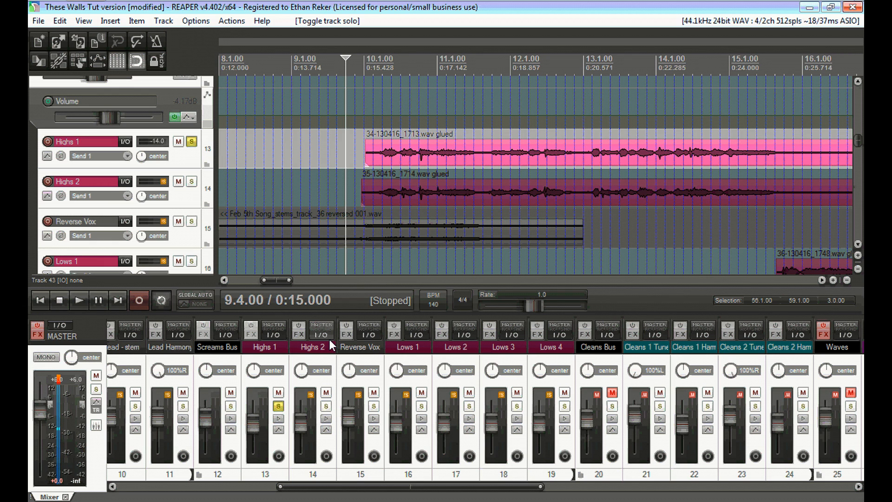
{"action": "left_click", "coordinate": [298, 332]}
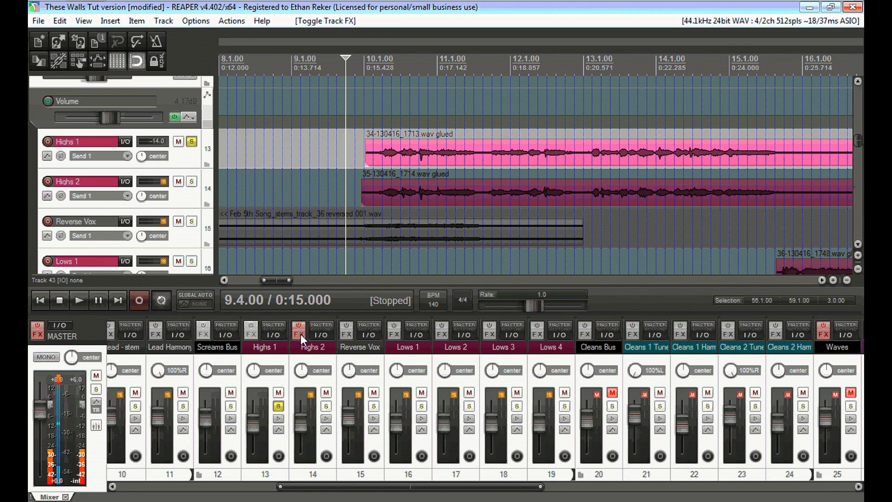
{"action": "left_click", "coordinate": [327, 407]}
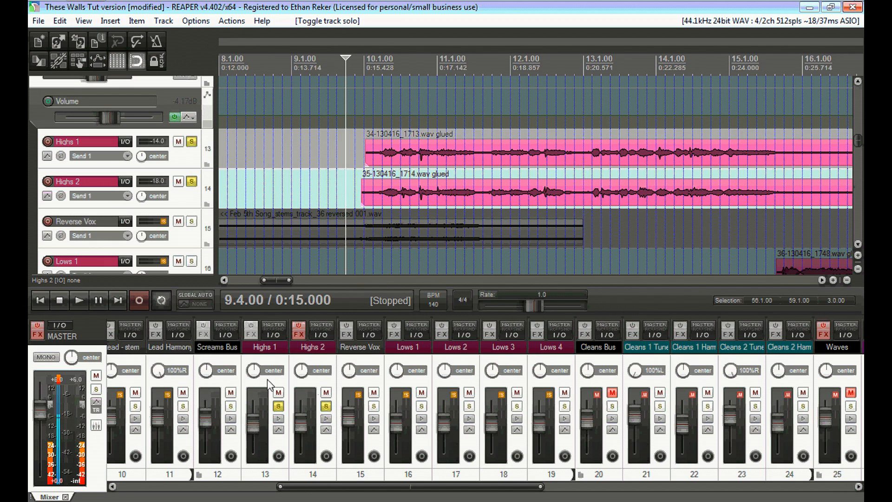
{"action": "key", "text": "space"}
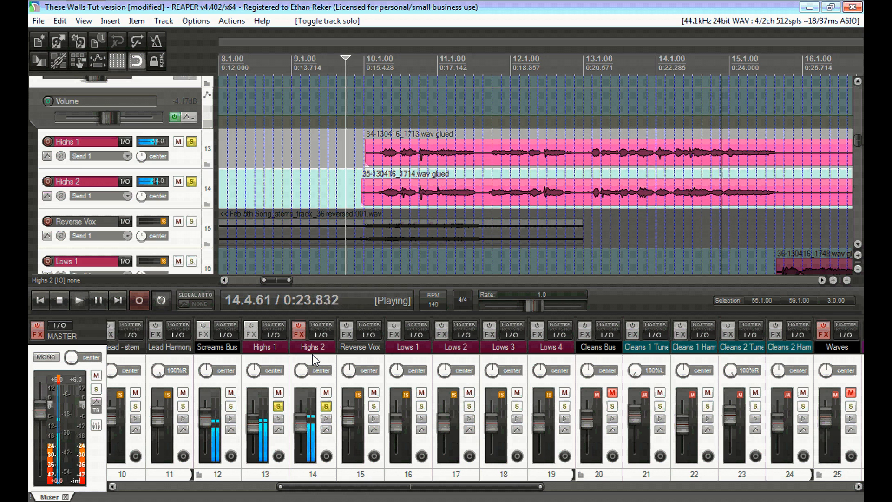
{"action": "key", "text": "space"}
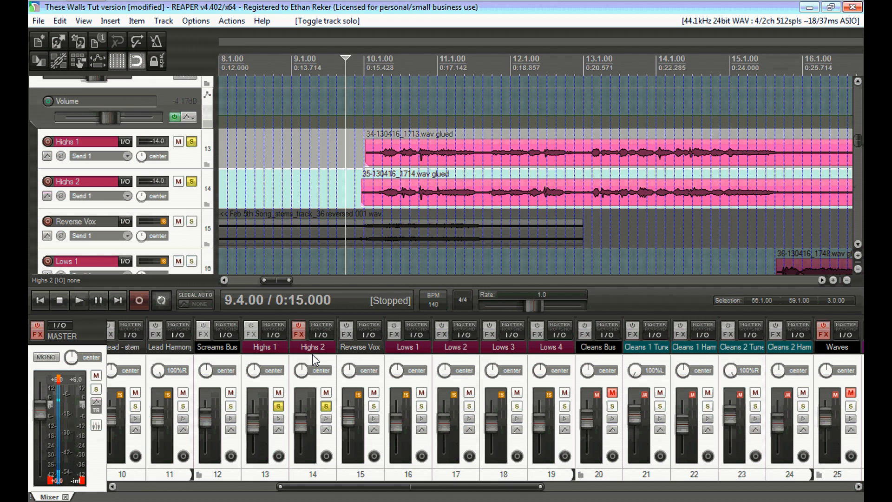
Return the play cursor to bar 9, then solo Lows 1 and Lows 2 with effects bypassed.
{"action": "left_click", "coordinate": [329, 68]}
{"action": "left_click", "coordinate": [291, 68]}
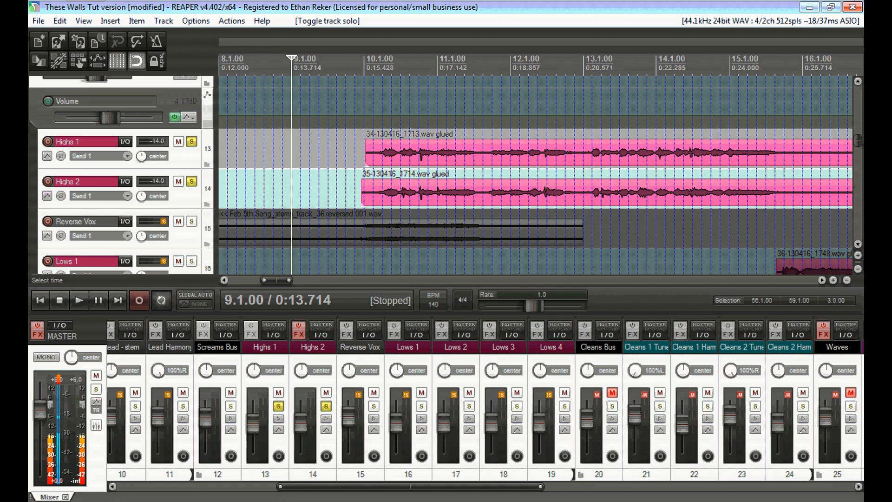
{"action": "left_click_drag", "start_coordinate": [858, 141], "coordinate": [858, 148]}
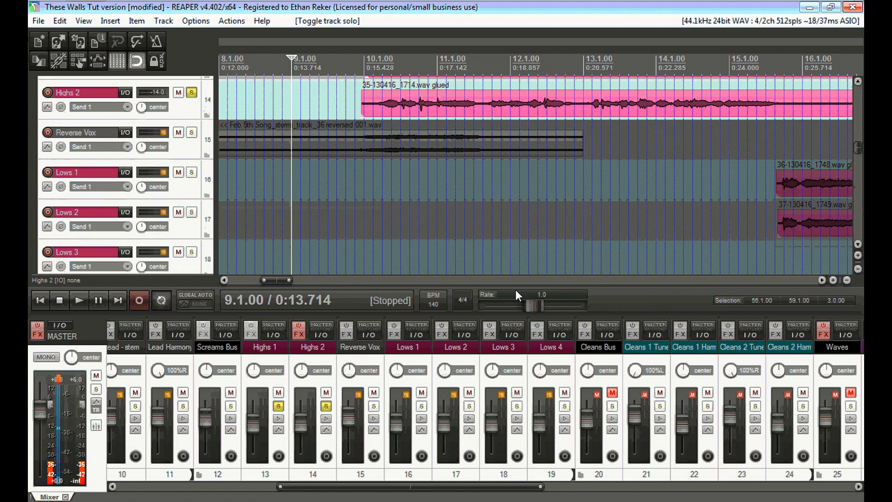
{"action": "left_click_drag", "start_coordinate": [283, 281], "coordinate": [314, 280]}
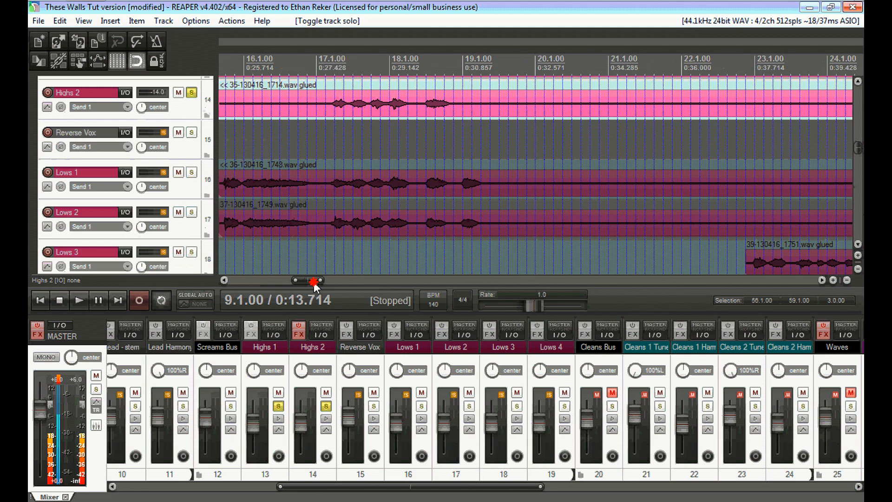
{"action": "left_click_drag", "start_coordinate": [858, 154], "coordinate": [860, 153]}
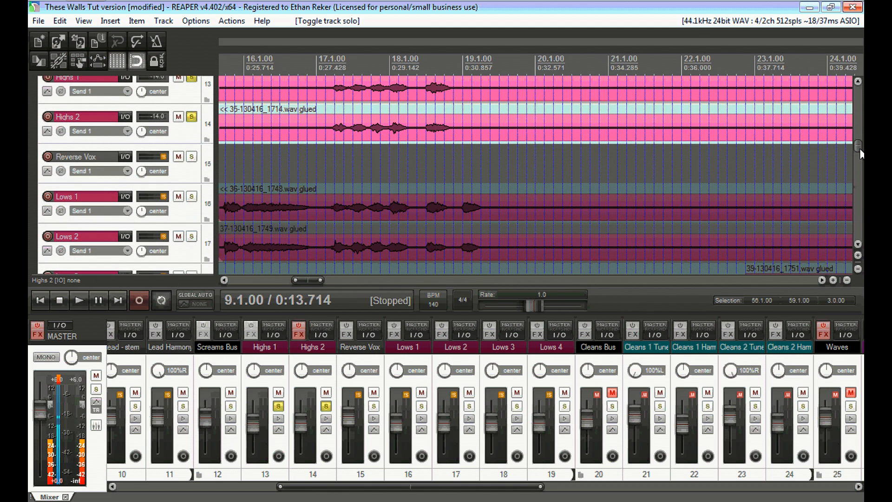
{"action": "left_click_drag", "start_coordinate": [308, 280], "coordinate": [299, 281]}
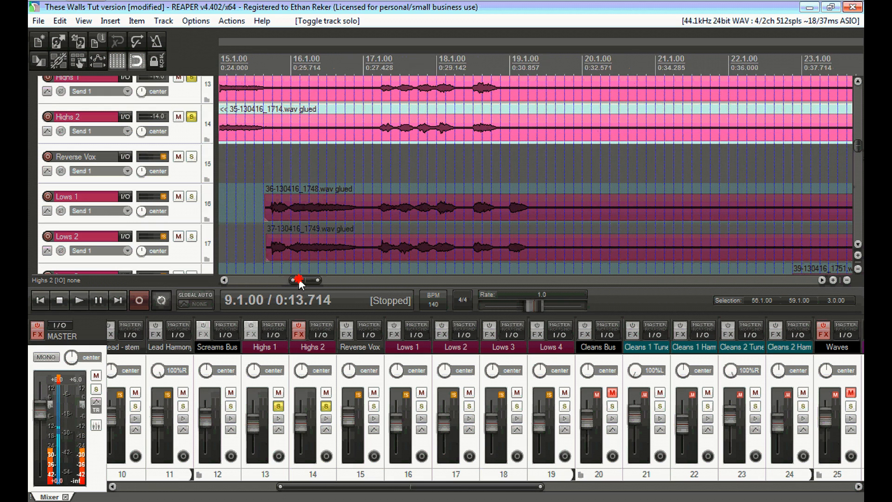
{"action": "left_click", "coordinate": [190, 196]}
{"action": "left_click", "coordinate": [191, 236]}
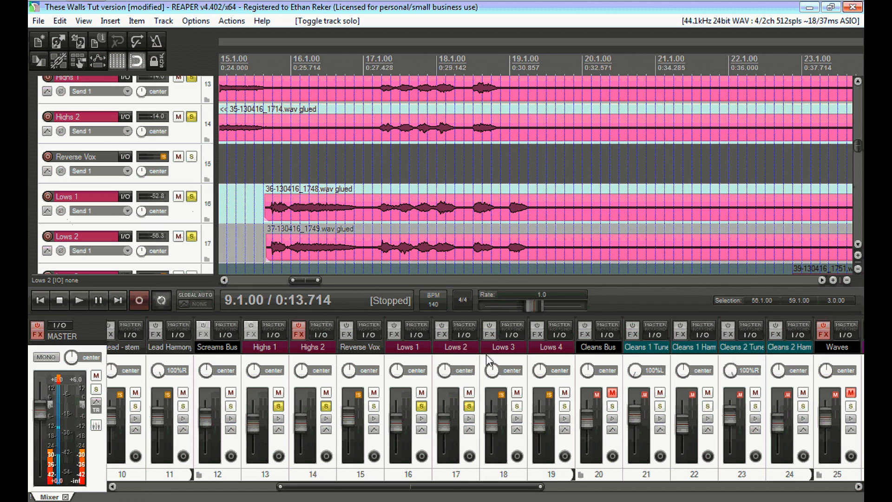
{"action": "left_click", "coordinate": [393, 332]}
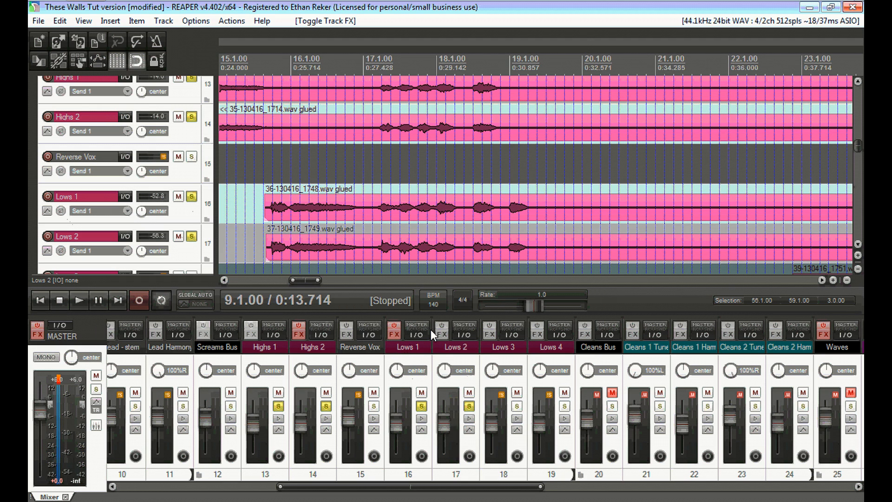
{"action": "left_click", "coordinate": [440, 331]}
Audition the soloed vocals from bar 15 beat 3, then select the Highs 1 track.
{"action": "left_click", "coordinate": [254, 57]}
{"action": "key", "text": "space"}
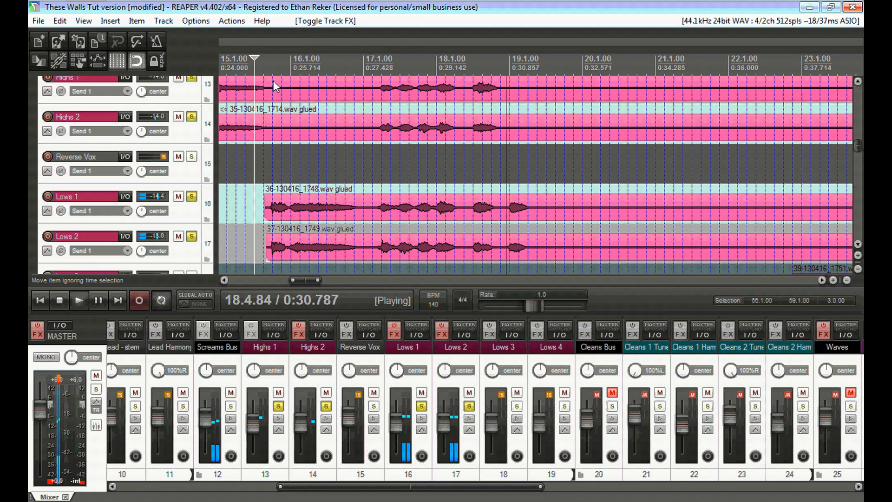
{"action": "key", "text": "space"}
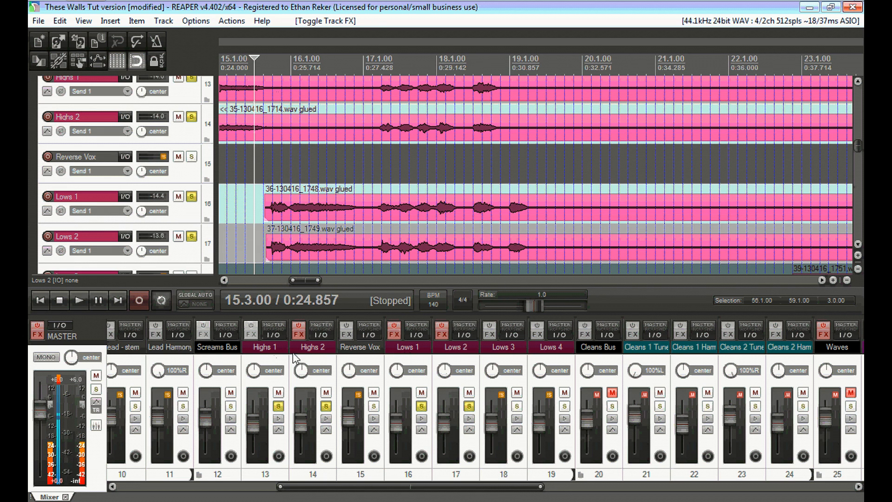
{"action": "left_click", "coordinate": [278, 353]}
{"action": "scroll", "coordinate": [355, 476], "scroll_direction": "left", "scroll_amount": 3}
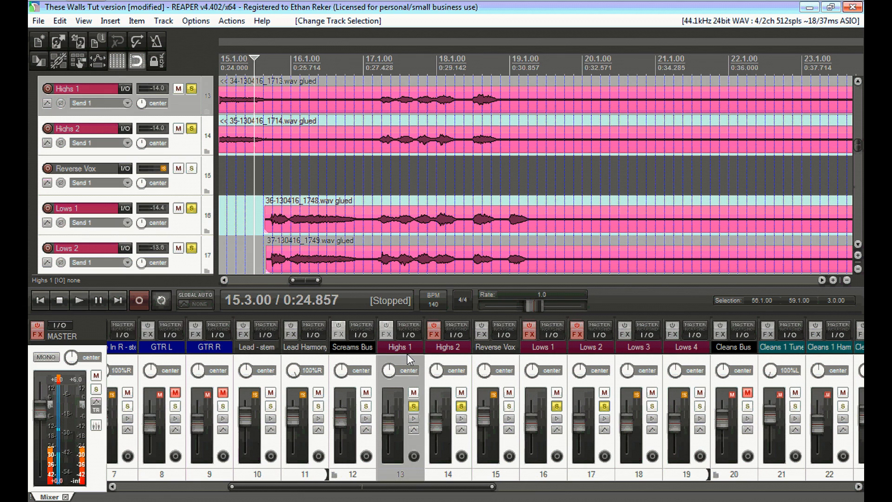
Open Highs 1's ReaEQ, start playback, and make band 1 a high-pass filter.
{"action": "left_click", "coordinate": [385, 333]}
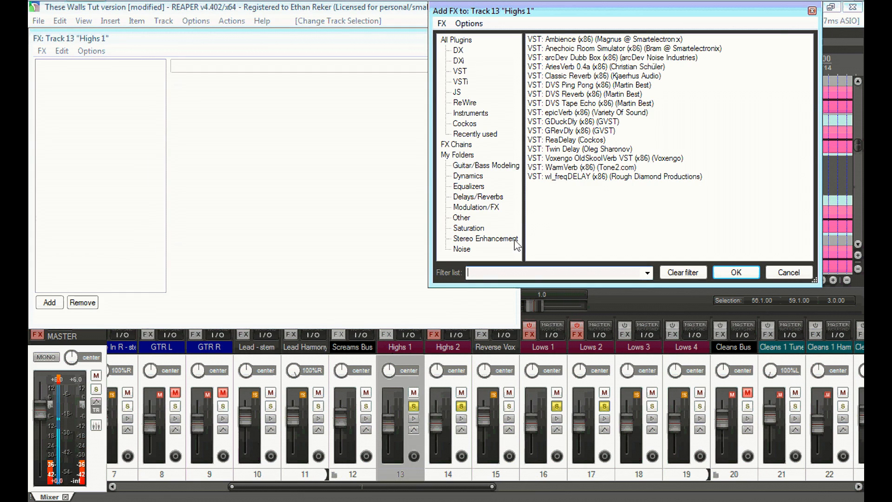
{"action": "left_click", "coordinate": [789, 272]}
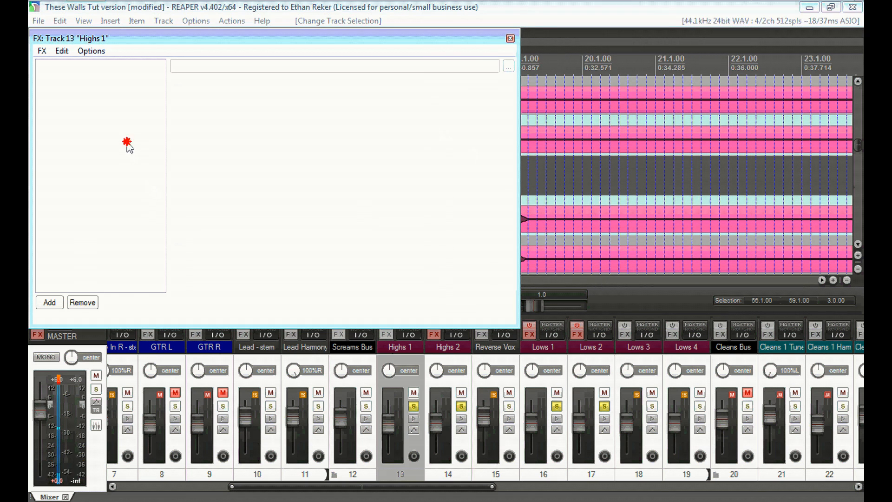
{"action": "left_click", "coordinate": [49, 302]}
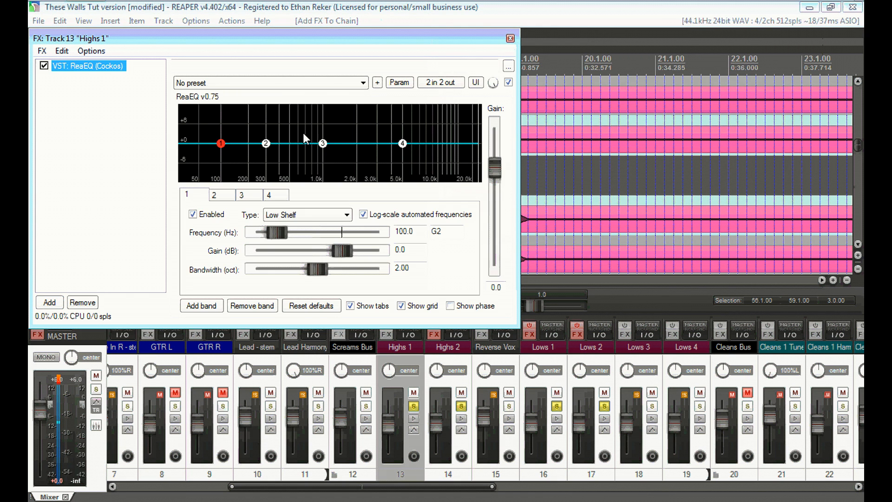
{"action": "key", "text": "space"}
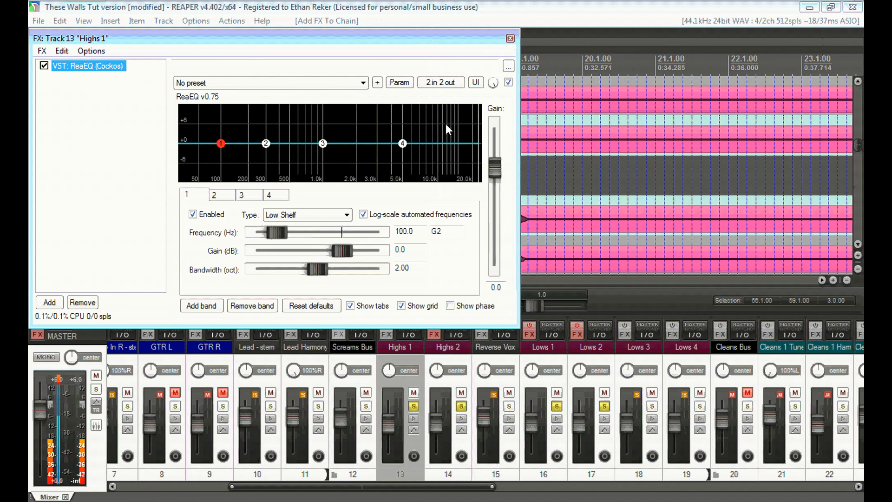
{"action": "left_click", "coordinate": [320, 215]}
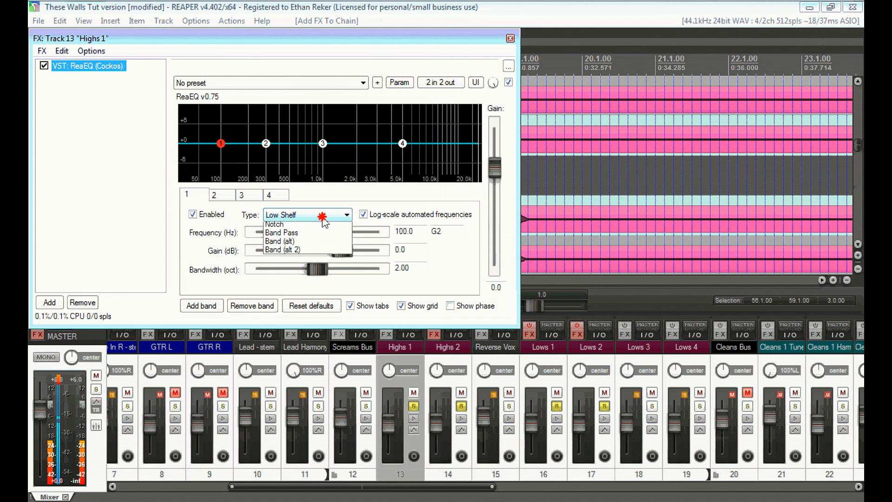
{"action": "left_click", "coordinate": [297, 260]}
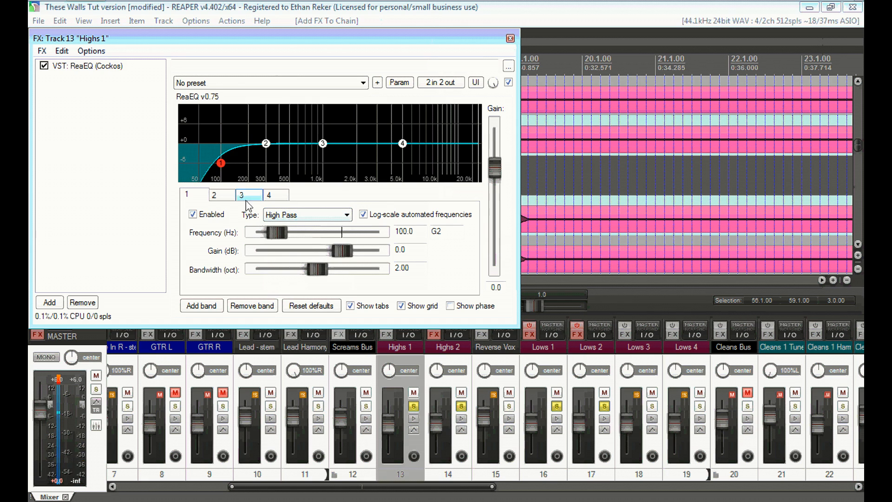
Shape the EQ: high-pass near 221 Hz, band 2 at 634 Hz, band 3 +2.8 dB at 1890 Hz.
{"action": "left_click_drag", "start_coordinate": [225, 168], "coordinate": [258, 173]}
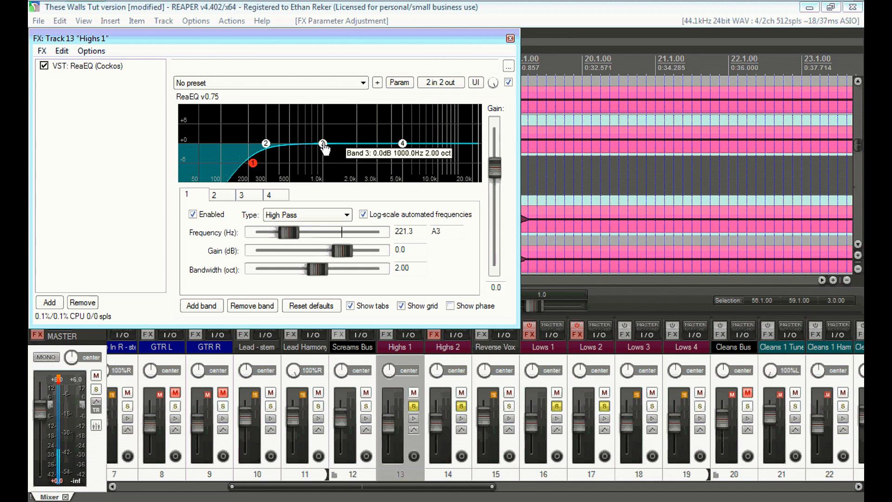
{"action": "left_click_drag", "start_coordinate": [266, 144], "coordinate": [303, 164]}
{"action": "left_click_drag", "start_coordinate": [317, 270], "coordinate": [309, 270]}
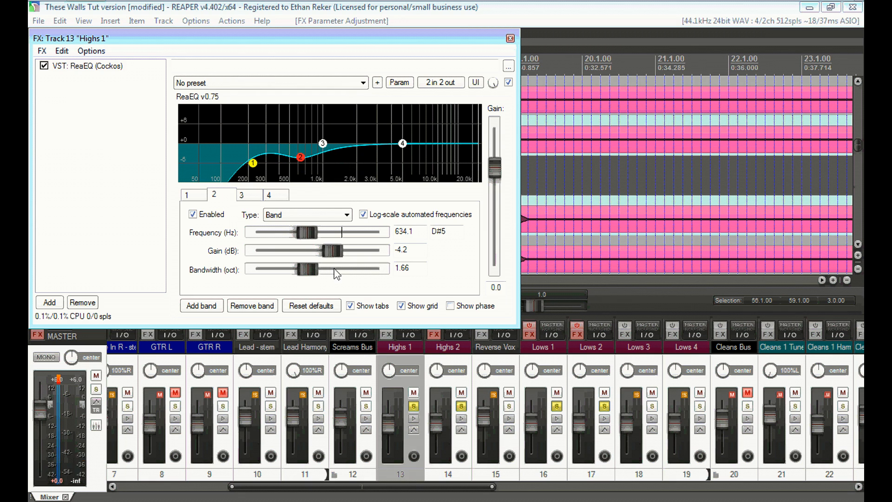
{"action": "left_click_drag", "start_coordinate": [324, 143], "coordinate": [358, 140]}
{"action": "left_click_drag", "start_coordinate": [320, 271], "coordinate": [304, 270]}
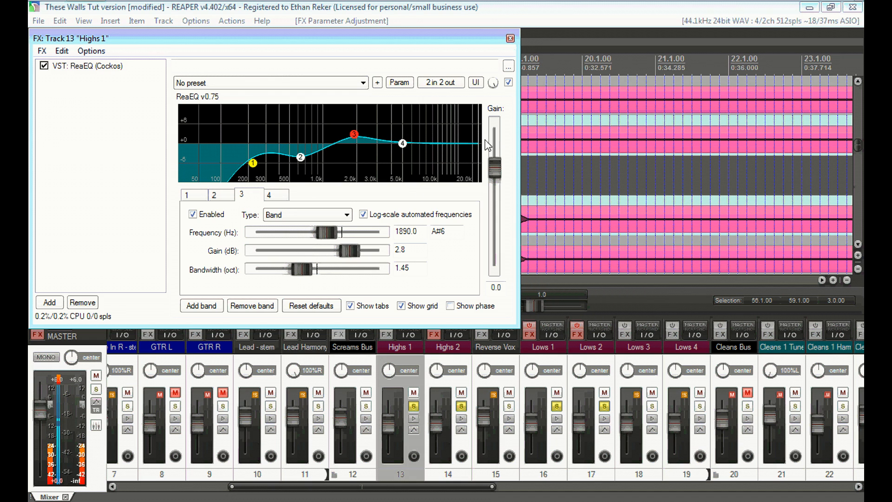
{"action": "left_click", "coordinate": [510, 39]}
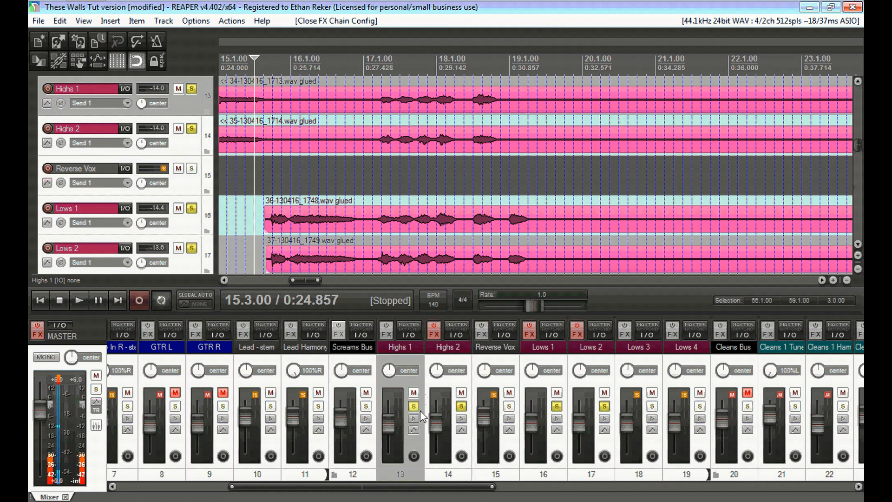
Unsolo Highs 2, Lows 1 and Lows 2, toggle Highs 1's effects, and play briefly.
{"action": "left_click", "coordinate": [462, 407]}
{"action": "left_click", "coordinate": [557, 406]}
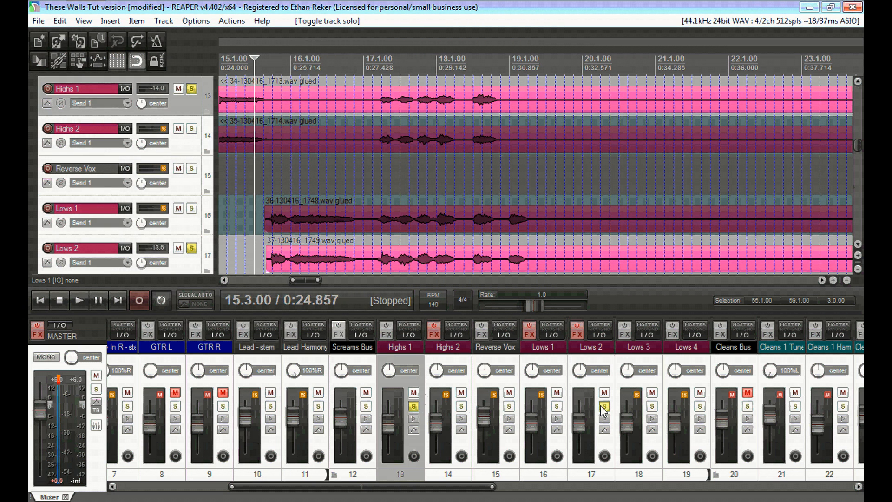
{"action": "left_click", "coordinate": [604, 406]}
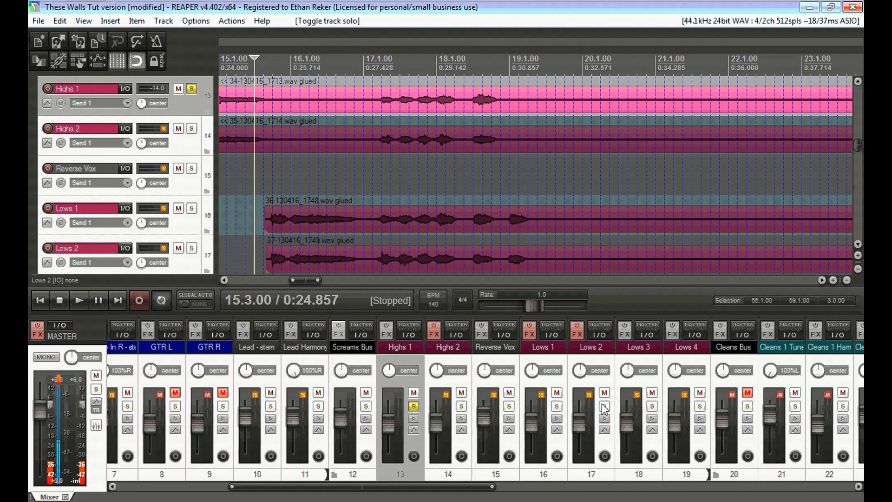
{"action": "left_click", "coordinate": [386, 331]}
{"action": "key", "text": "space"}
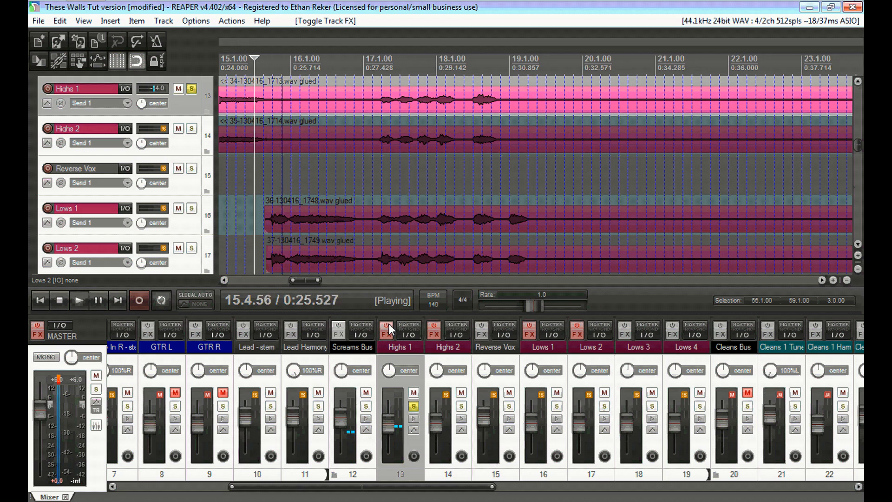
{"action": "key", "text": "space"}
Play from bar 10 while bypassing and re-enabling the Highs 1 EQ to compare.
{"action": "left_click_drag", "start_coordinate": [306, 280], "coordinate": [279, 280]}
{"action": "left_click", "coordinate": [306, 65]}
{"action": "key", "text": "space"}
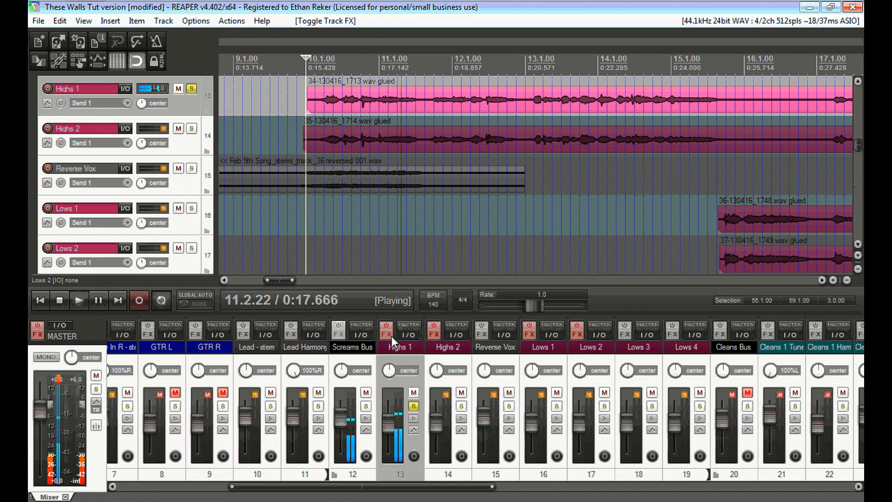
{"action": "left_click", "coordinate": [388, 325]}
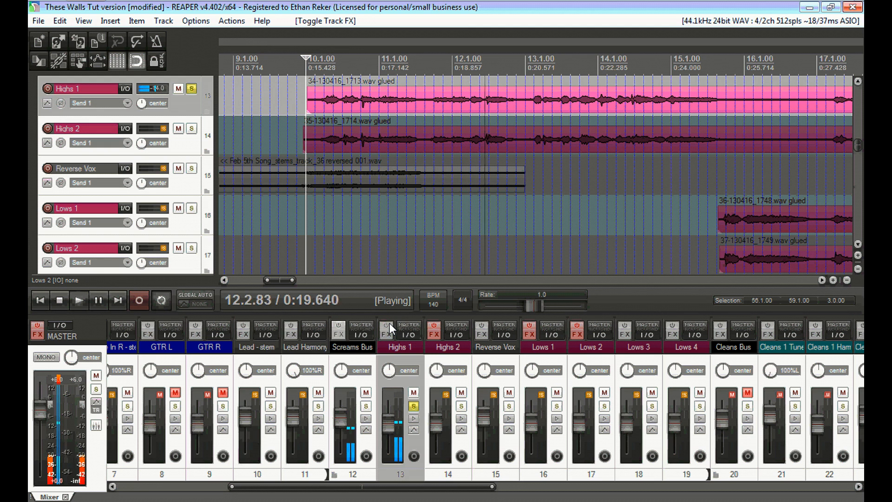
{"action": "left_click", "coordinate": [389, 325]}
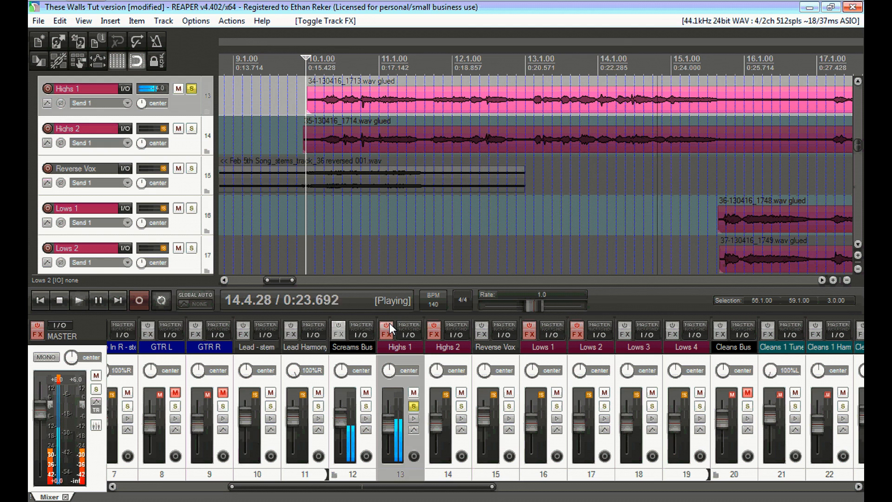
{"action": "left_click", "coordinate": [390, 323]}
{"action": "key", "text": "space"}
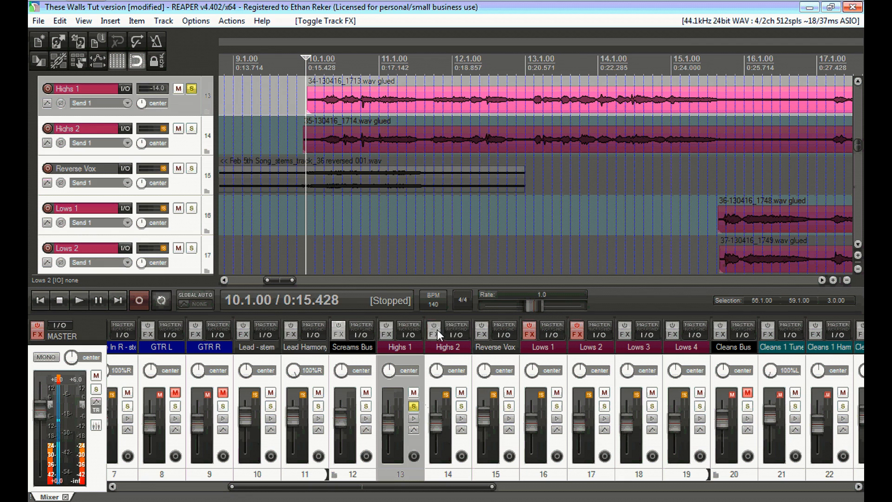
Re-enable the Lows 1 and Lows 2 effects, unsolo Highs 1, and select the Screams Bus.
{"action": "left_click", "coordinate": [529, 332]}
{"action": "left_click", "coordinate": [577, 332]}
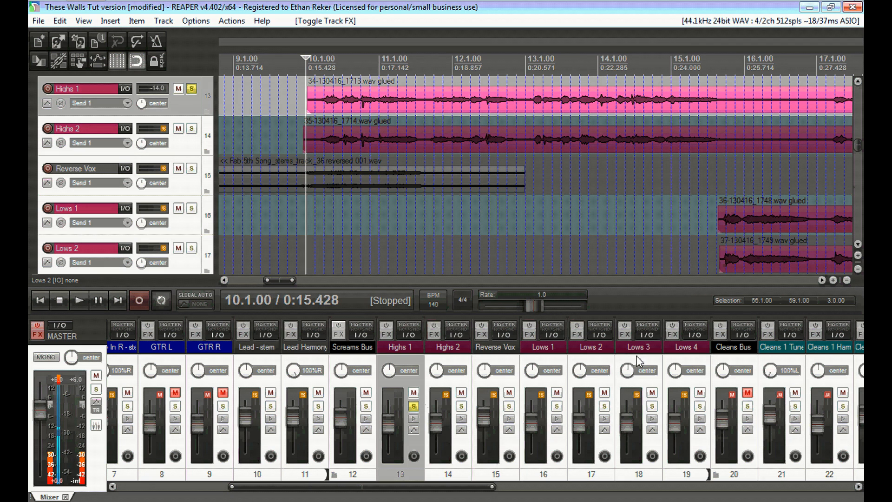
{"action": "left_click", "coordinate": [414, 407]}
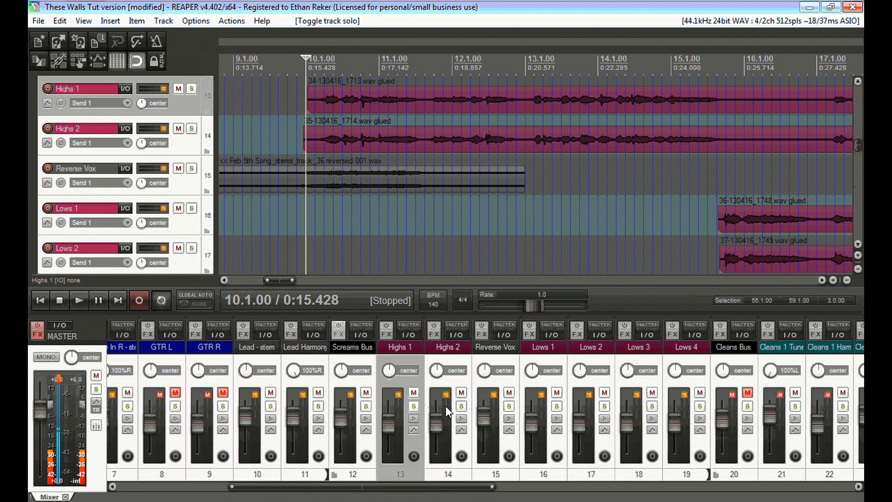
{"action": "left_click_drag", "start_coordinate": [432, 488], "coordinate": [415, 487]}
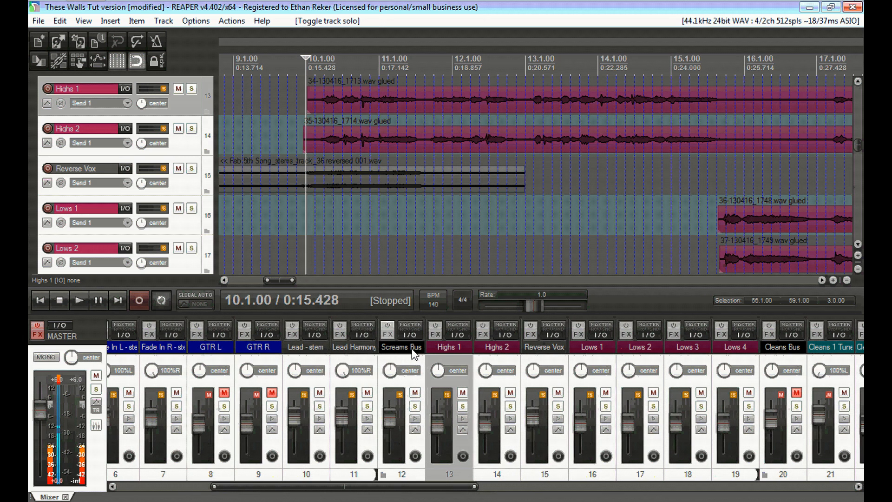
{"action": "left_click", "coordinate": [412, 350]}
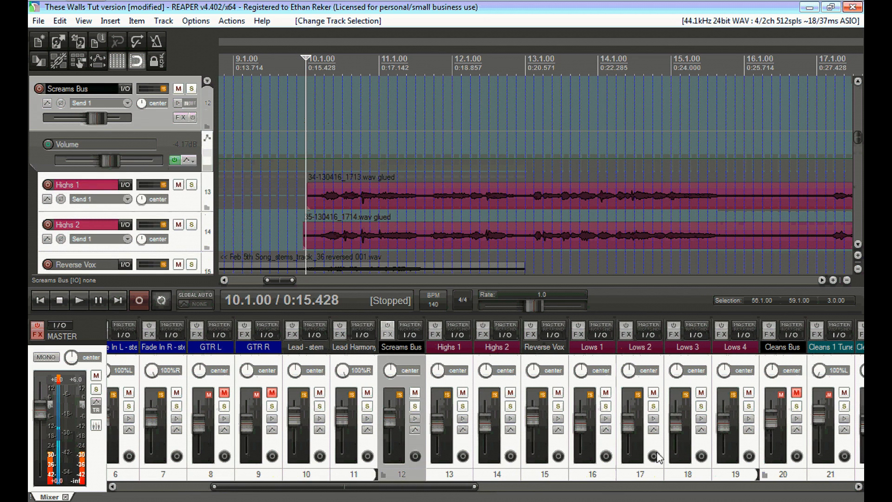
Add ReaEQ to the Screams Bus and boost band 3 by 2.2 dB near 1867 Hz.
{"action": "left_click", "coordinate": [388, 333]}
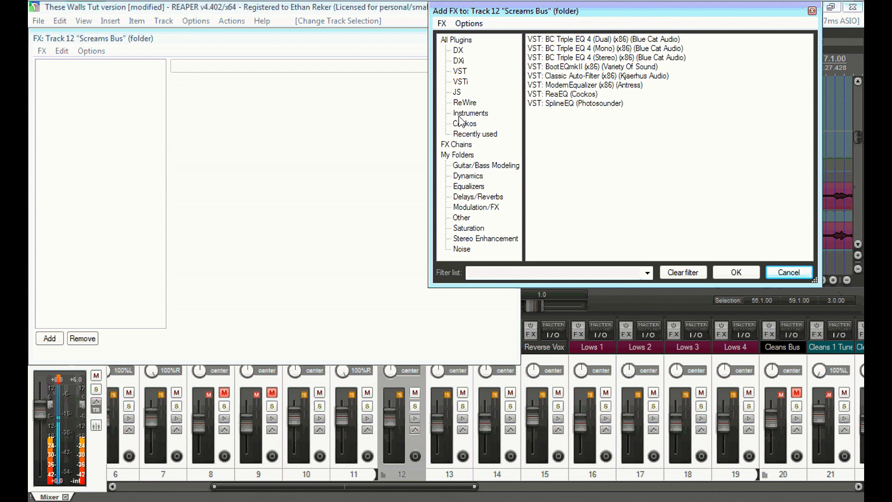
{"action": "double_click", "coordinate": [567, 94]}
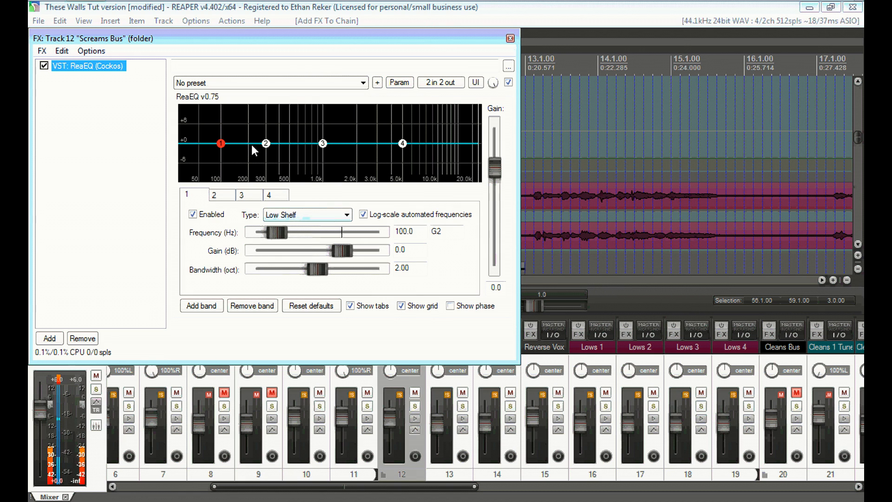
{"action": "left_click_drag", "start_coordinate": [322, 143], "coordinate": [356, 143]}
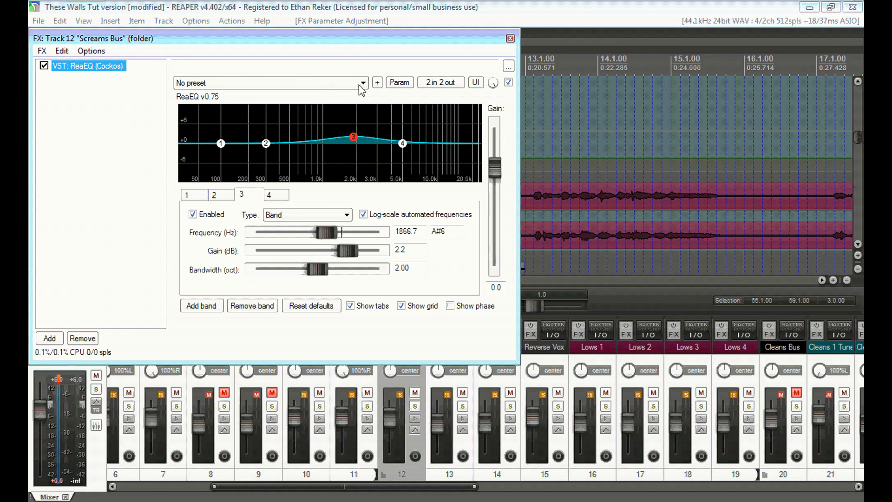
{"action": "left_click", "coordinate": [79, 300]}
{"action": "left_click", "coordinate": [48, 339]}
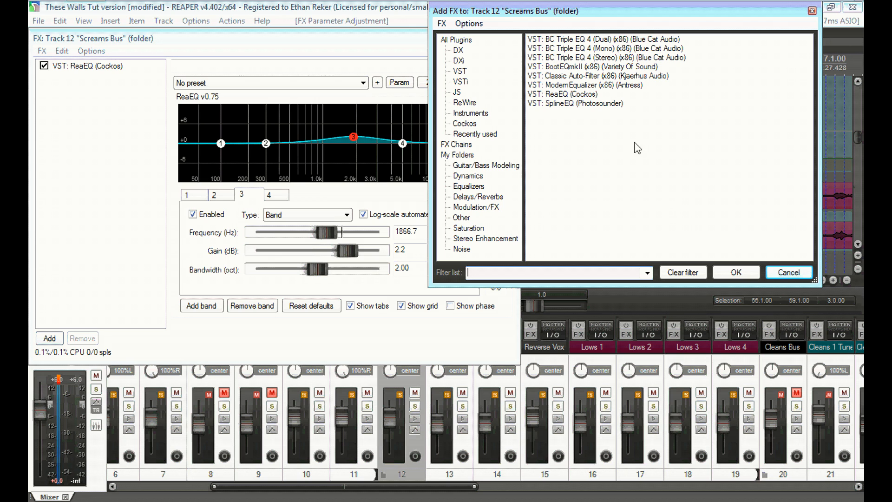
Add DensitymkIII from the Dynamics folder after ReaEQ, then close both effect windows.
{"action": "left_click", "coordinate": [479, 176]}
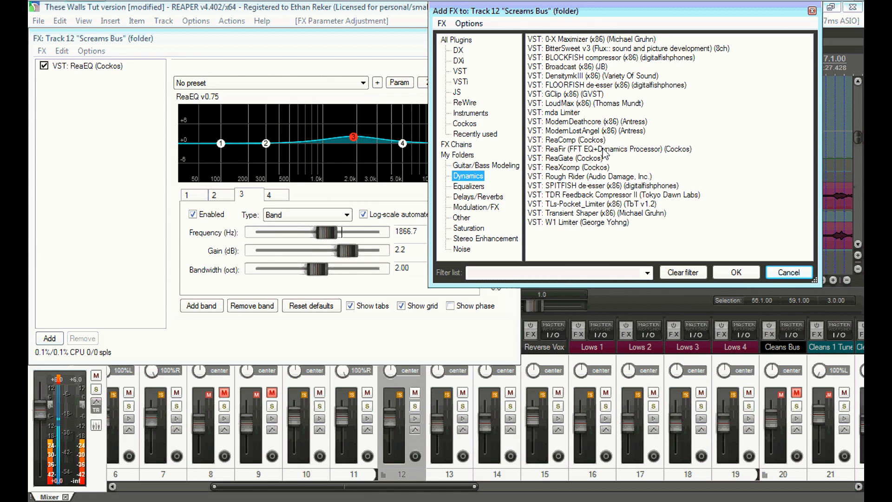
{"action": "left_click", "coordinate": [607, 78]}
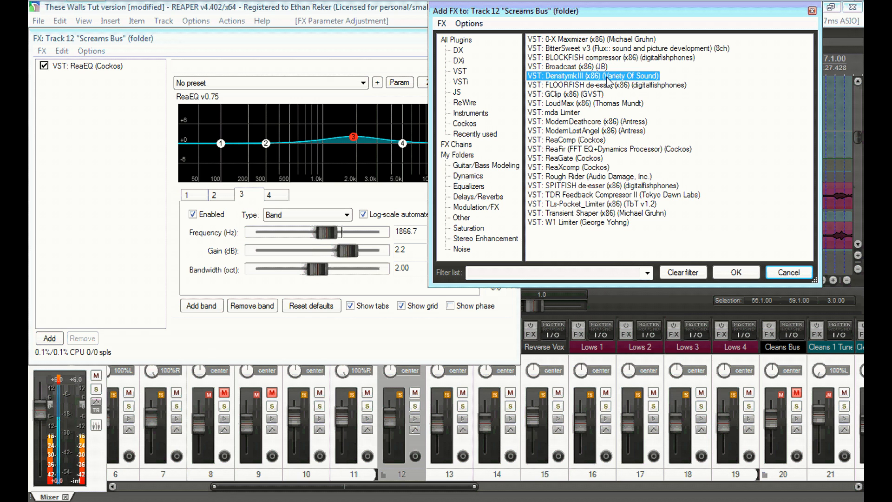
{"action": "double_click", "coordinate": [607, 77]}
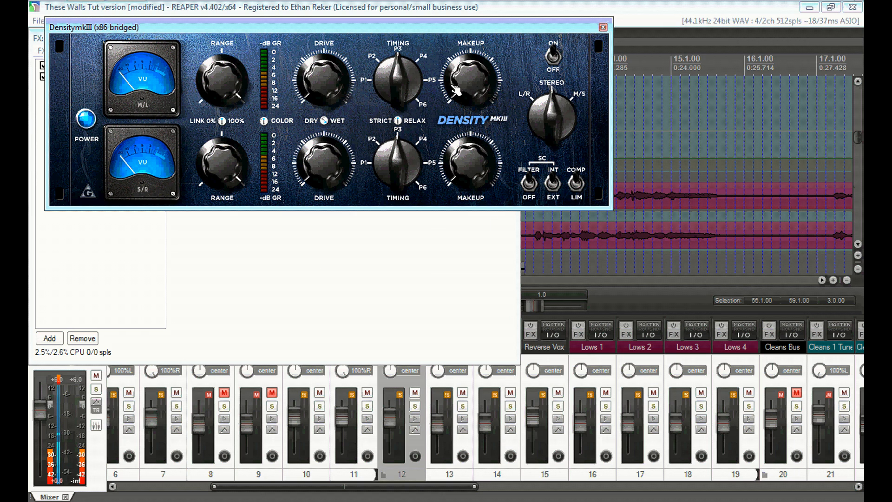
{"action": "left_click", "coordinate": [603, 27]}
{"action": "left_click", "coordinate": [512, 38]}
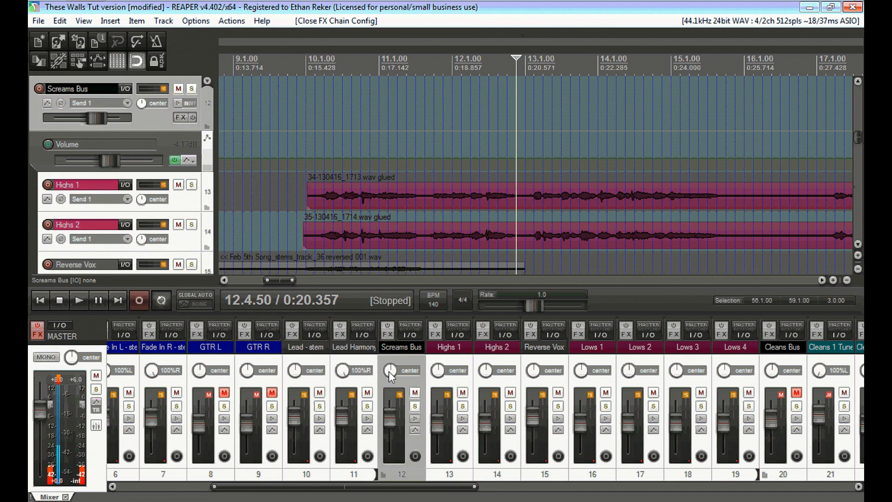
Solo the Screams Bus and start playback from bar 10.
{"action": "left_click", "coordinate": [415, 405]}
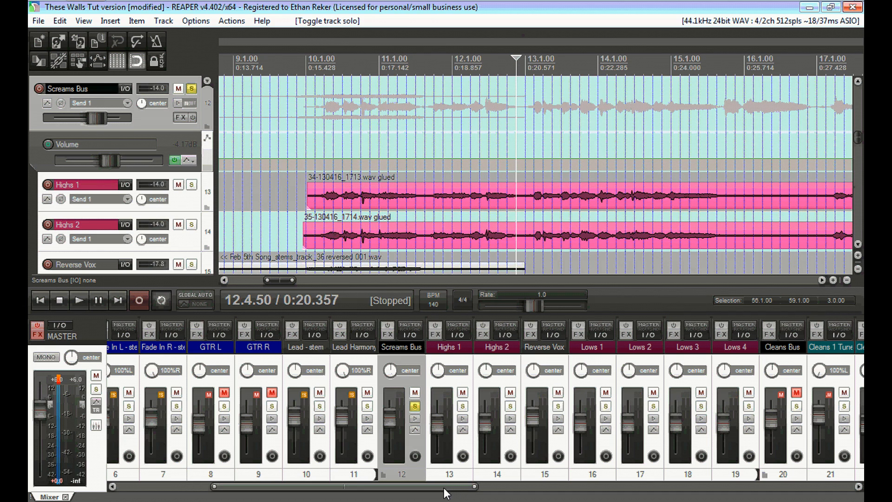
{"action": "left_click", "coordinate": [307, 63]}
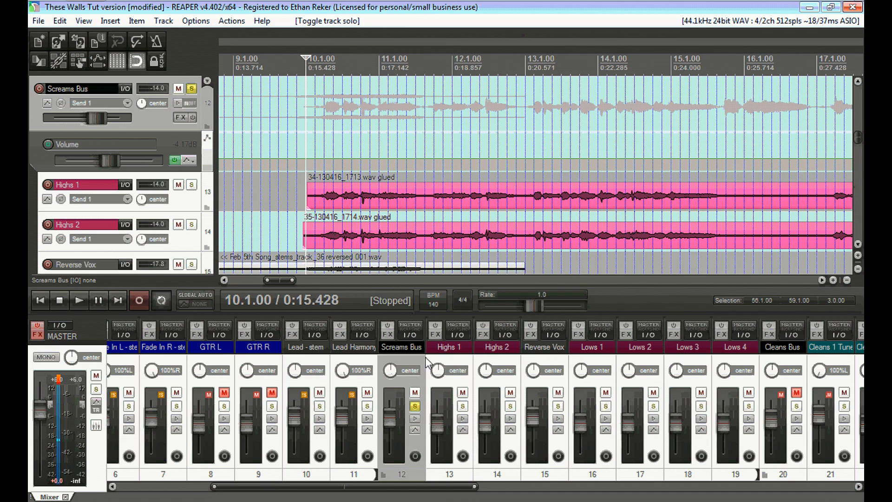
{"action": "key", "text": "space"}
{"action": "key", "text": "space"}
{"action": "key", "text": "space"}
Raise DensitymkIII's Drive to about two o'clock, close the bus's effect windows, and select Highs 1.
{"action": "left_click", "coordinate": [387, 334]}
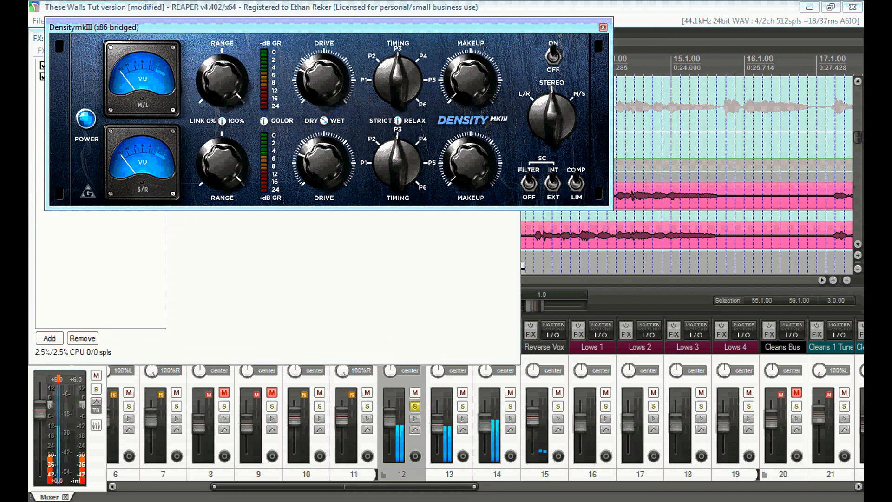
{"action": "left_click_drag", "start_coordinate": [324, 80], "coordinate": [337, 62]}
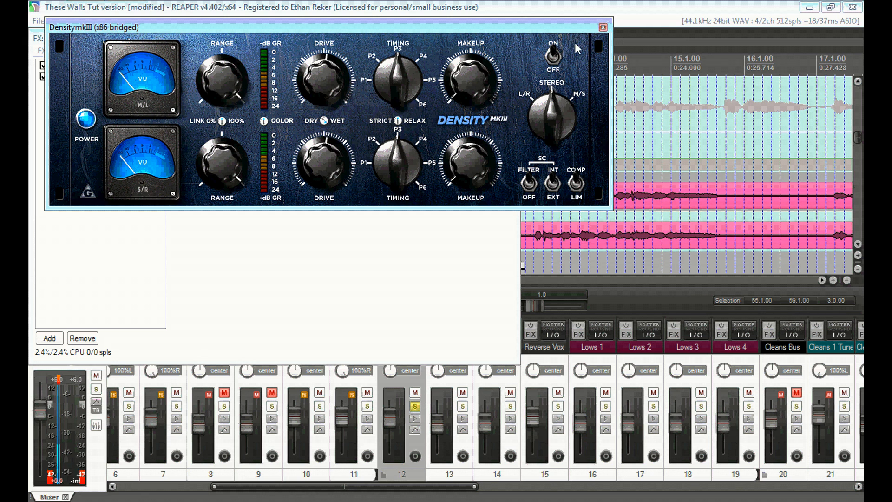
{"action": "left_click", "coordinate": [602, 28]}
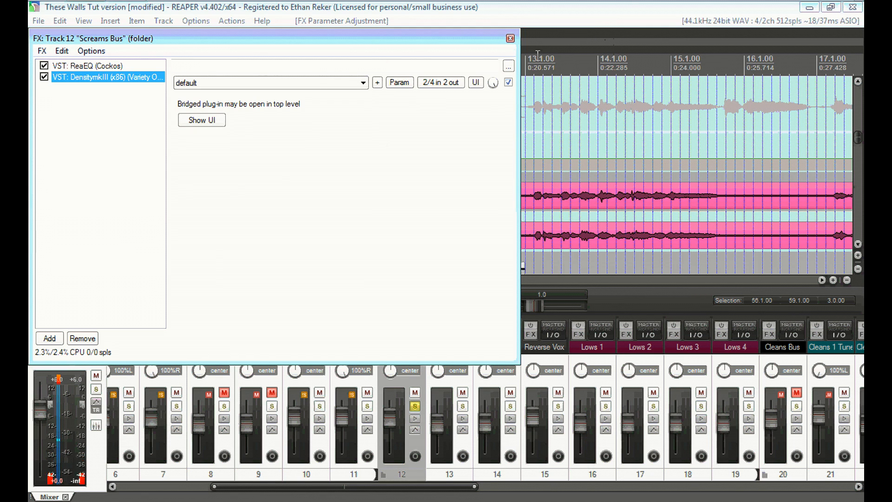
{"action": "left_click", "coordinate": [511, 39]}
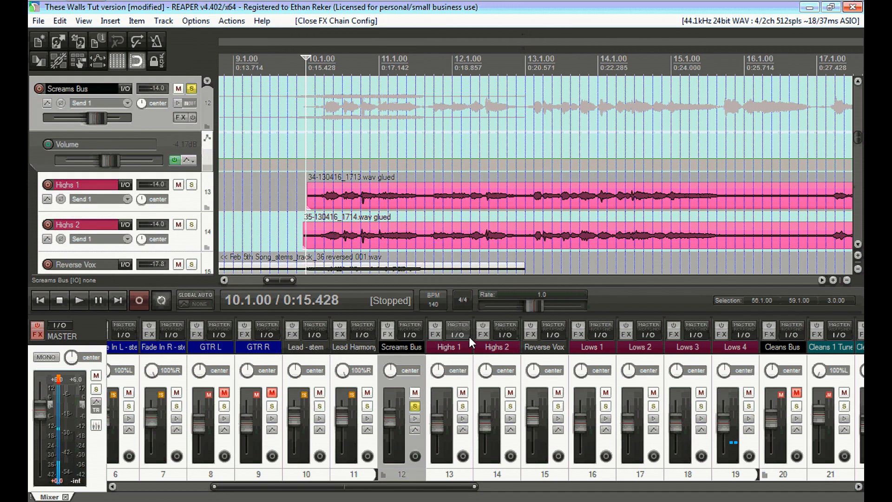
{"action": "left_click", "coordinate": [458, 349]}
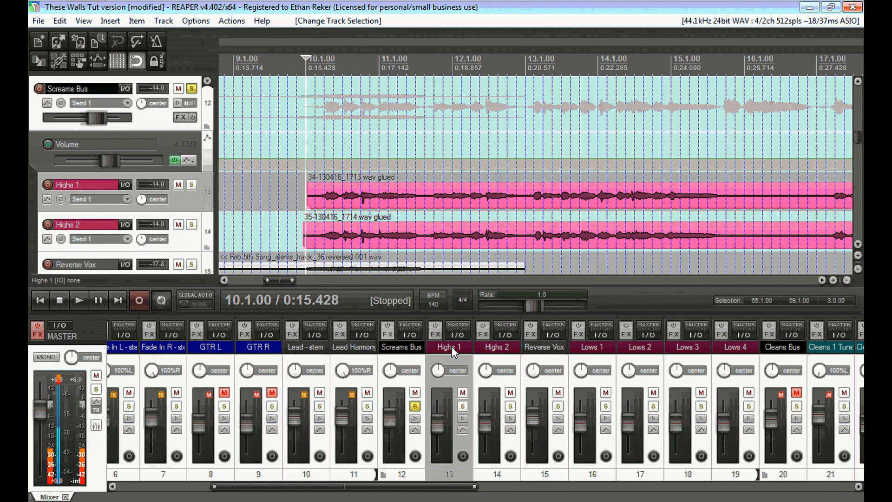
Set Highs 2's ReaComp to 22.2 ms attack, 145 ms release and a 2.8:1 ratio.
{"action": "left_click", "coordinate": [501, 350]}
{"action": "left_click", "coordinate": [481, 335]}
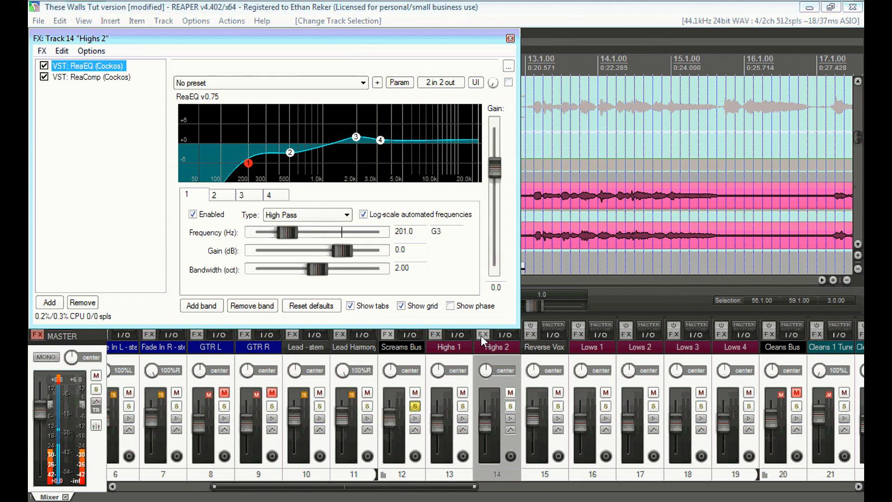
{"action": "left_click", "coordinate": [101, 77]}
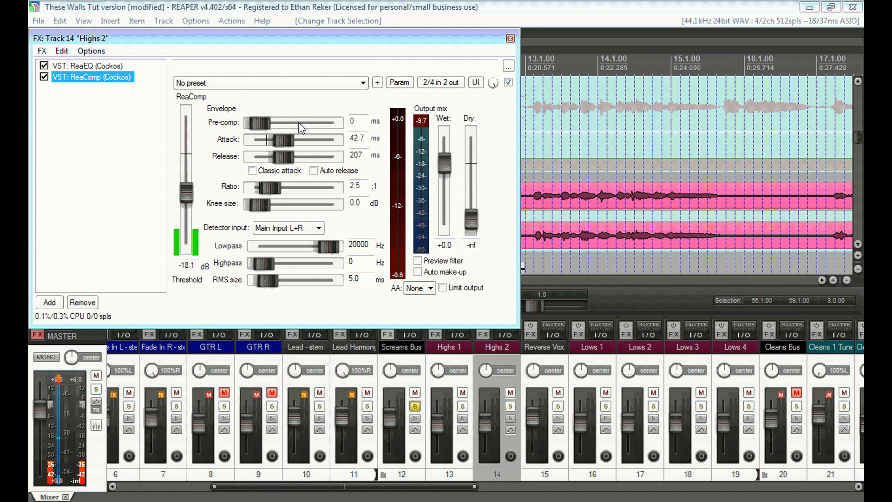
{"action": "left_click_drag", "start_coordinate": [282, 141], "coordinate": [283, 161]}
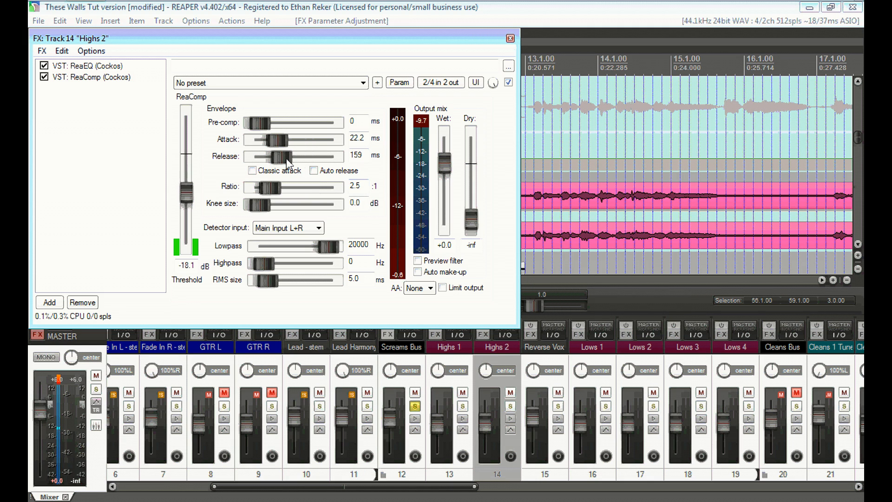
{"action": "left_click_drag", "start_coordinate": [289, 163], "coordinate": [277, 167]}
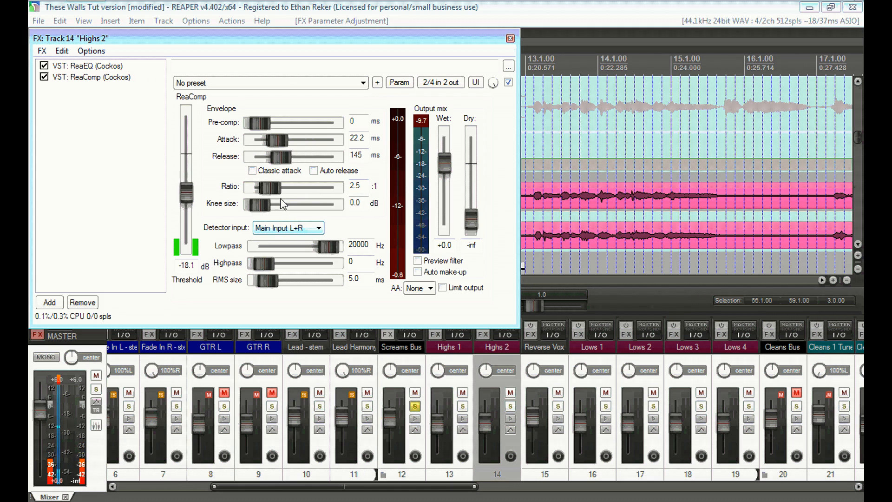
{"action": "left_click_drag", "start_coordinate": [273, 191], "coordinate": [277, 193]}
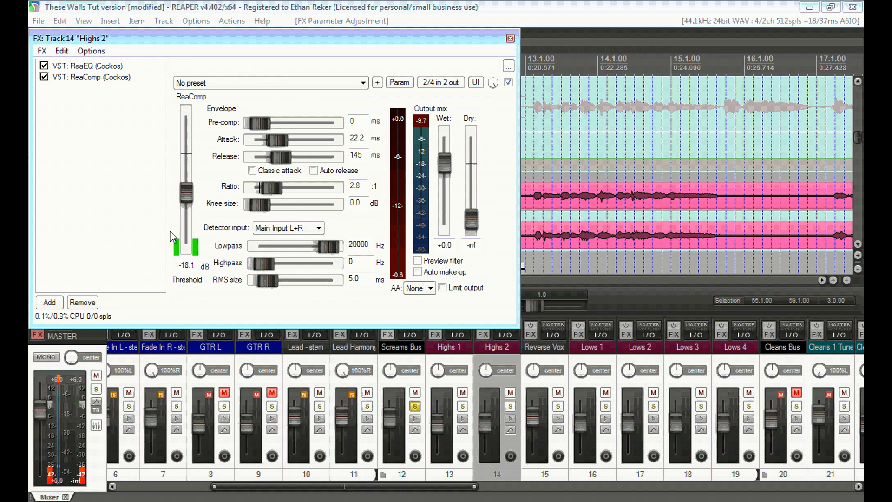
Close the Highs 2 chain, reopen the Screams Bus effects, and move the DensitymkIII panel aside.
{"action": "left_click", "coordinate": [510, 39]}
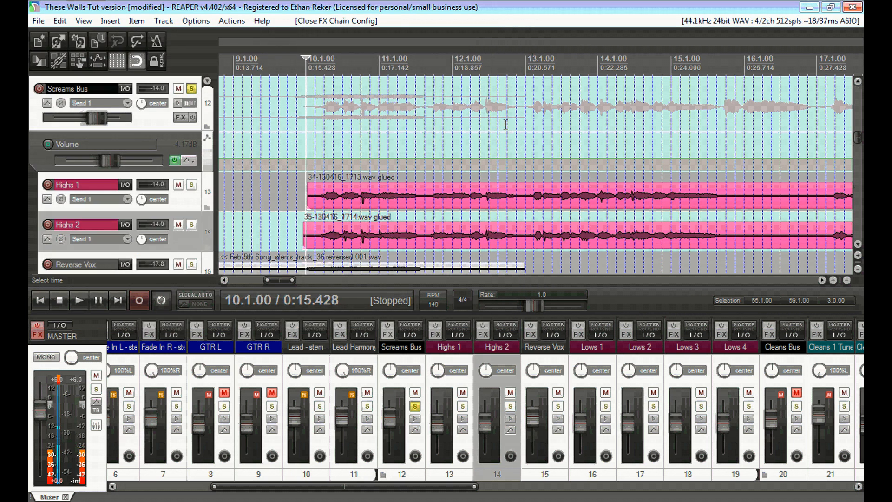
{"action": "left_click_drag", "start_coordinate": [284, 281], "coordinate": [284, 282]}
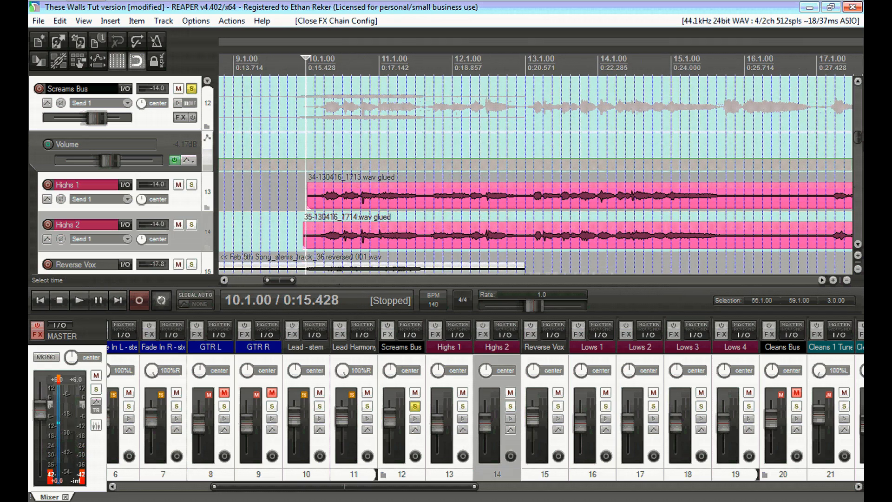
{"action": "left_click_drag", "start_coordinate": [859, 140], "coordinate": [859, 150]}
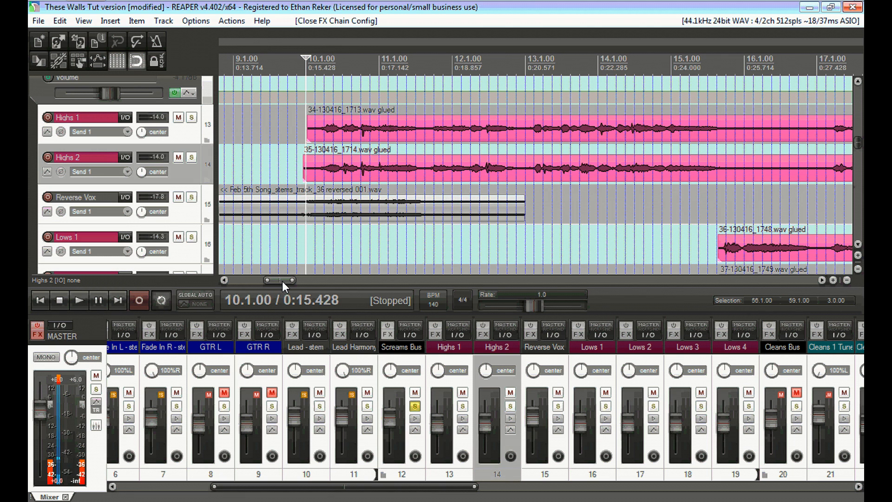
{"action": "left_click", "coordinate": [408, 357]}
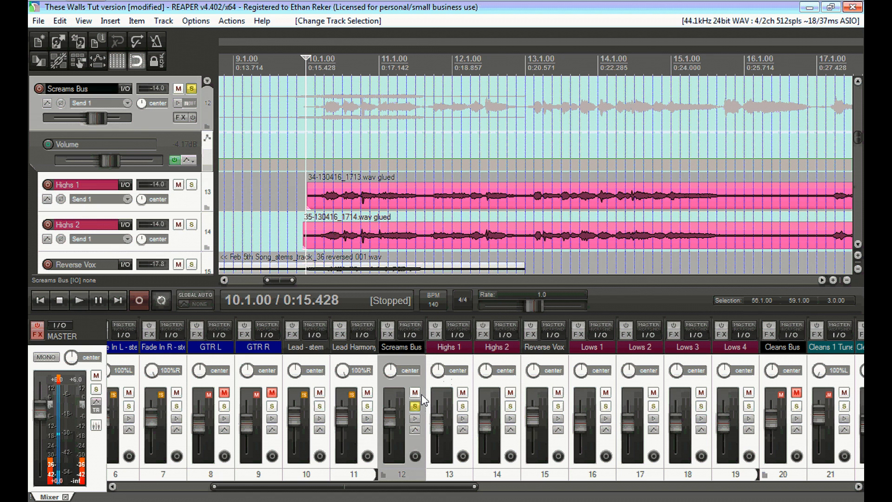
{"action": "left_click", "coordinate": [389, 337]}
{"action": "left_click_drag", "start_coordinate": [348, 22], "coordinate": [415, 152]}
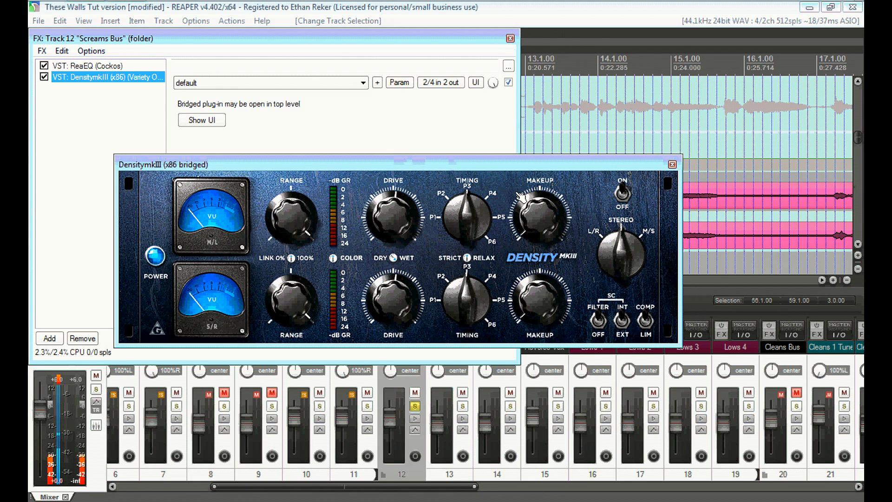
Play the mix to audition the DensitymkIII compression on the Screams Bus, then reopen its FX chain.
{"action": "left_click", "coordinate": [511, 39]}
{"action": "key", "text": "space"}
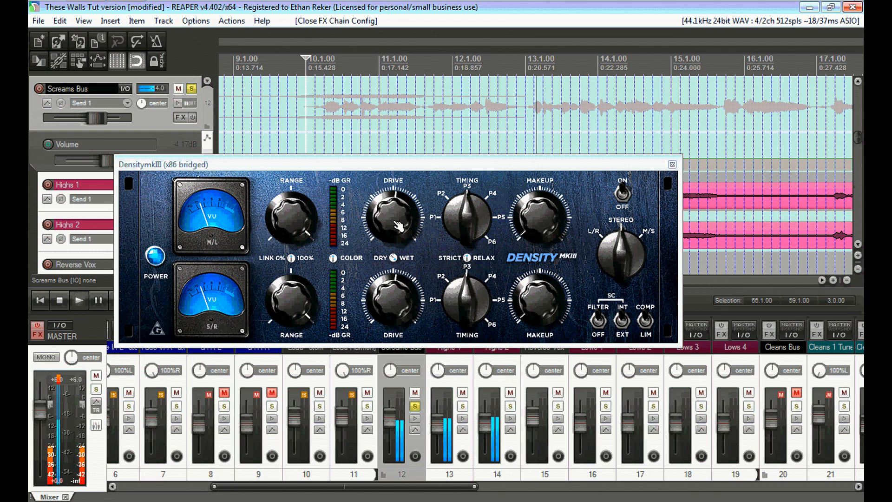
{"action": "left_click", "coordinate": [672, 165]}
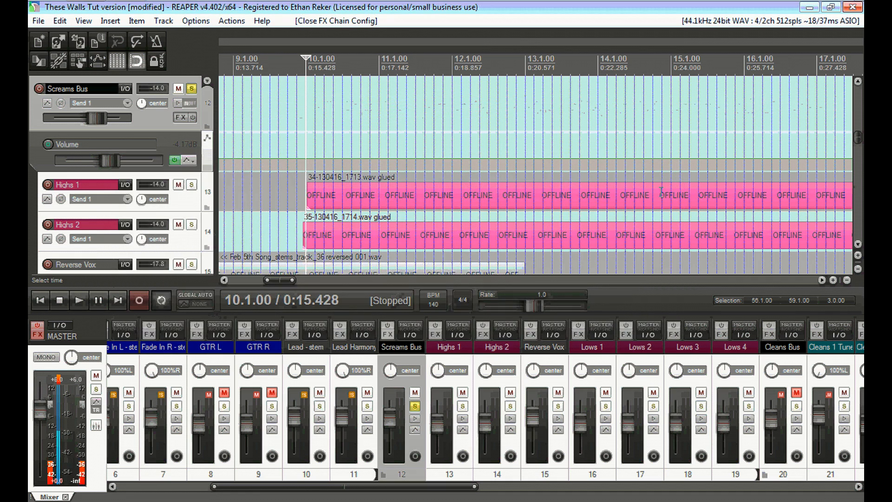
{"action": "left_click", "coordinate": [396, 334]}
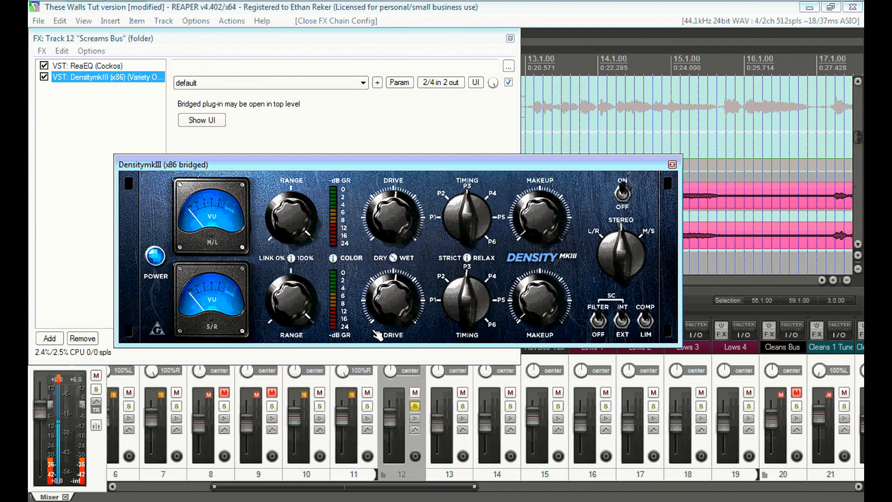
Add RubyTube from the Saturation folder after DensitymkIII in the Screams Bus chain.
{"action": "left_click", "coordinate": [71, 298]}
{"action": "left_click", "coordinate": [49, 338]}
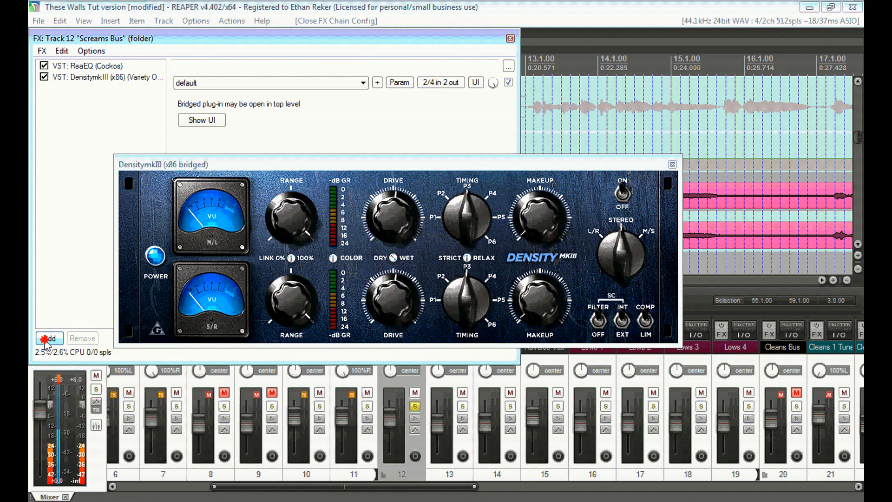
{"action": "left_click", "coordinate": [672, 165]}
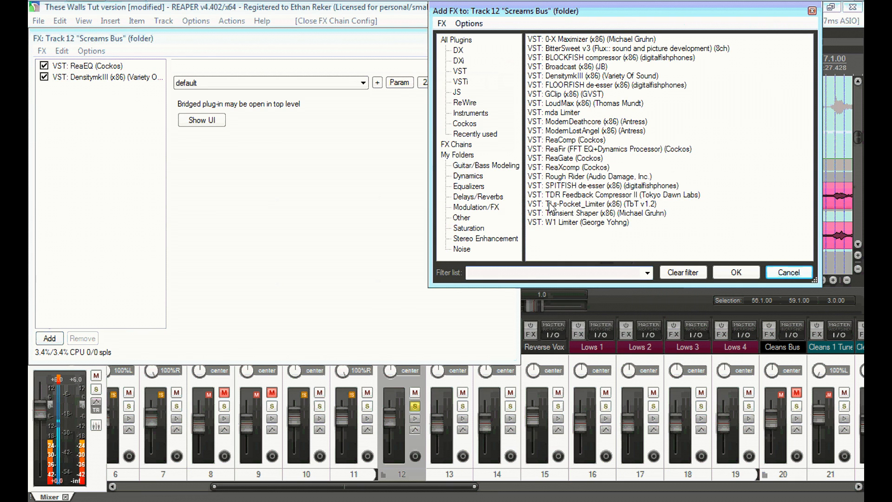
{"action": "left_click", "coordinate": [481, 207]}
{"action": "left_click", "coordinate": [471, 228]}
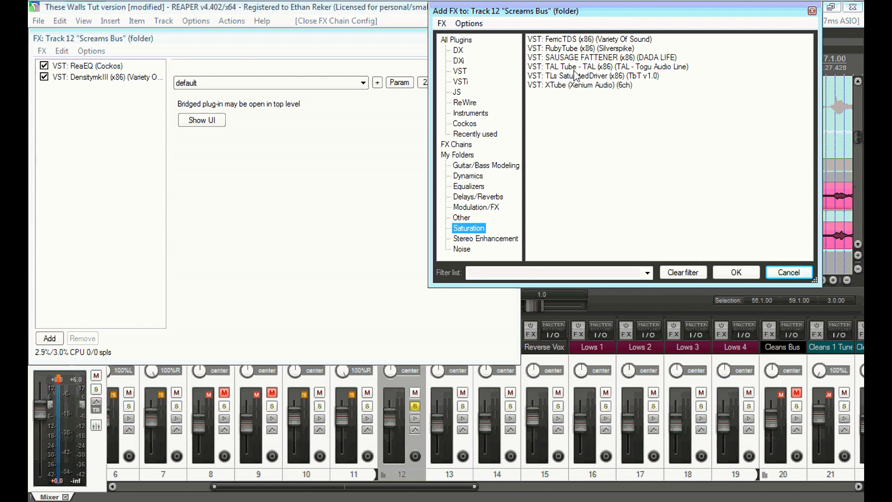
{"action": "double_click", "coordinate": [564, 48]}
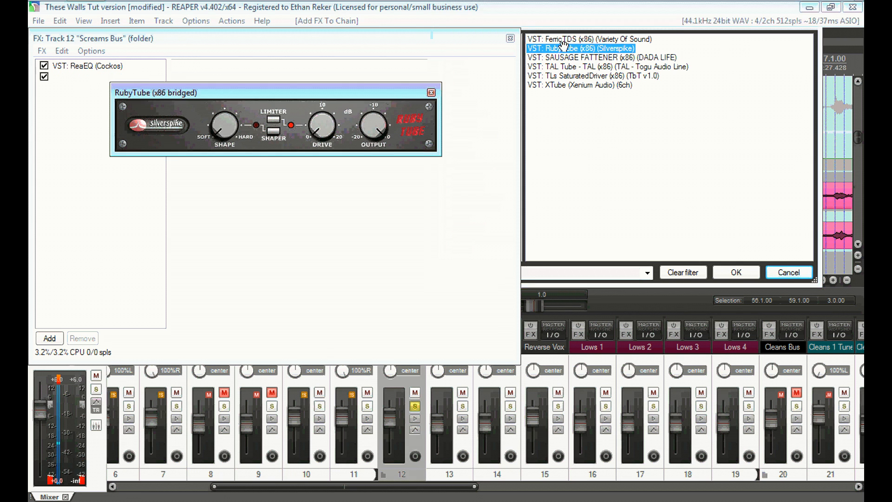
Turn RubyTube's DRIVE knob up on the Screams Bus and close the FX chain window.
{"action": "left_click_drag", "start_coordinate": [356, 93], "coordinate": [495, 174]}
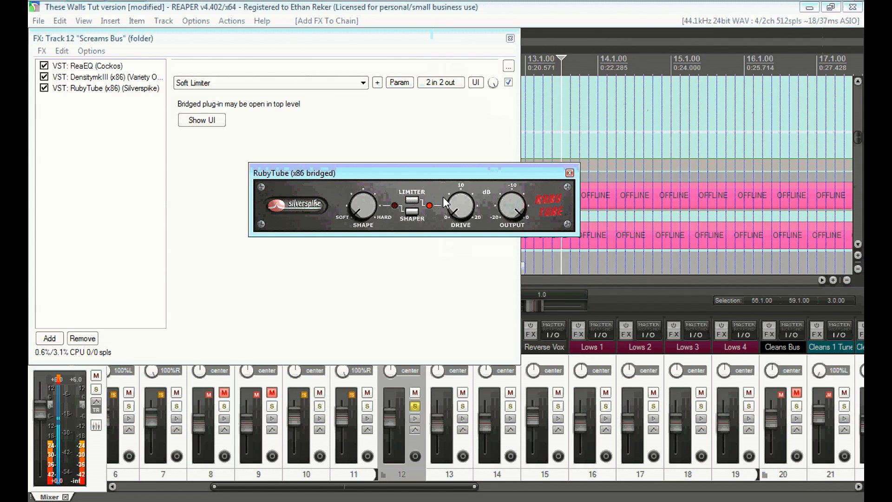
{"action": "left_click_drag", "start_coordinate": [475, 161], "coordinate": [523, 193]}
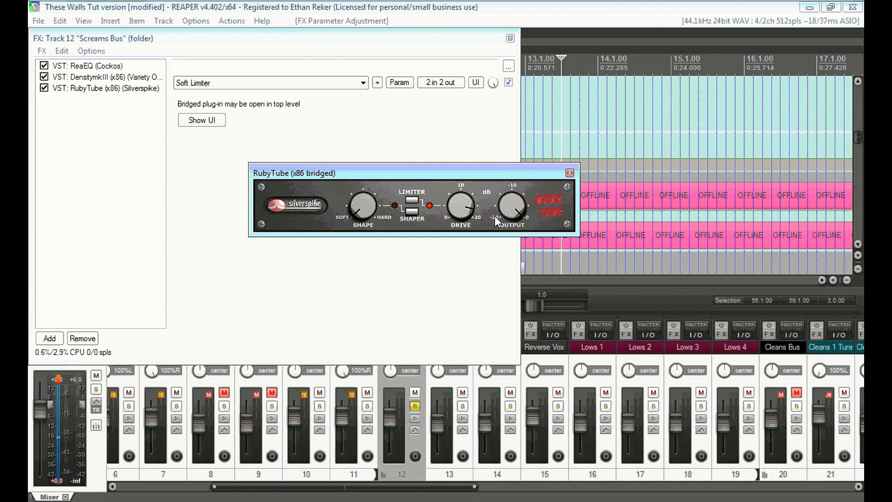
{"action": "left_click", "coordinate": [510, 38]}
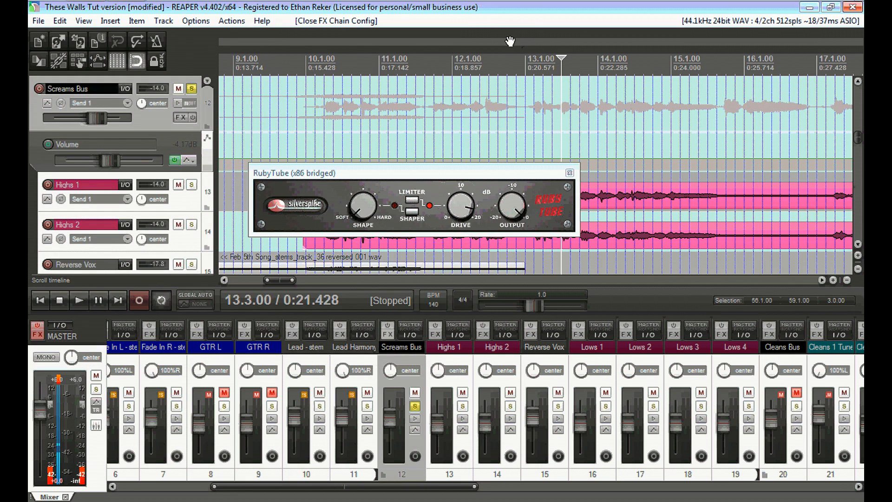
During playback from bar 10, lower RubyTube's OUTPUT, then bypass RubyTube in the Screams Bus chain.
{"action": "key", "text": "space"}
{"action": "left_click_drag", "start_coordinate": [515, 215], "coordinate": [538, 213]}
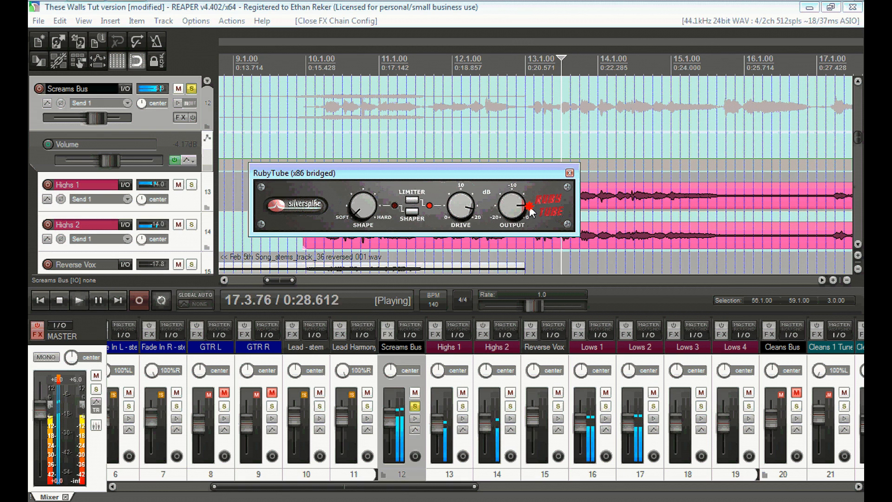
{"action": "left_click_drag", "start_coordinate": [531, 212], "coordinate": [513, 185]}
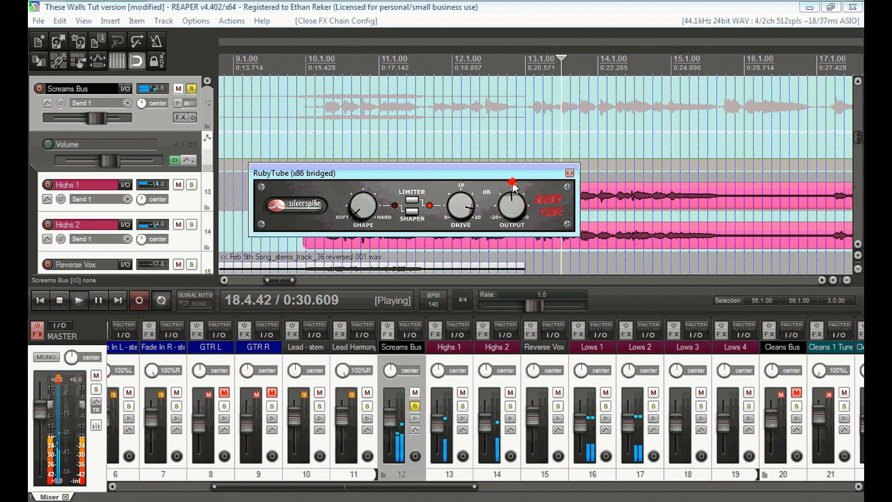
{"action": "left_click", "coordinate": [307, 140]}
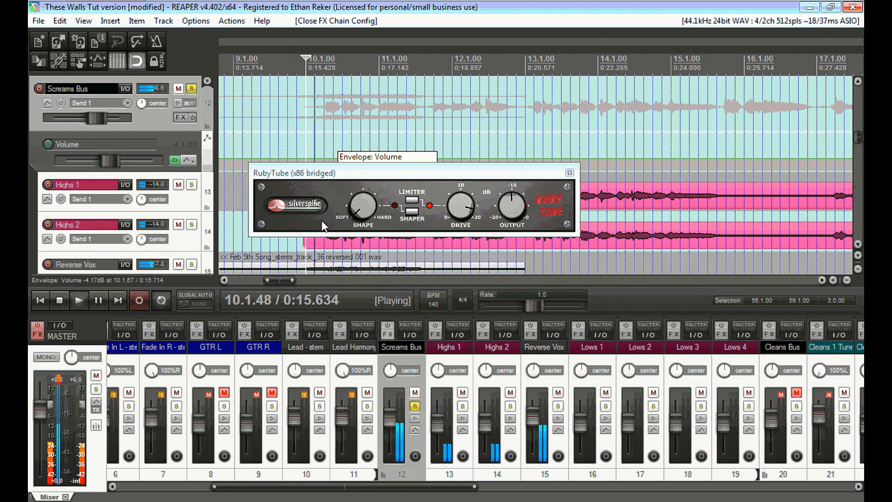
{"action": "left_click", "coordinate": [511, 198]}
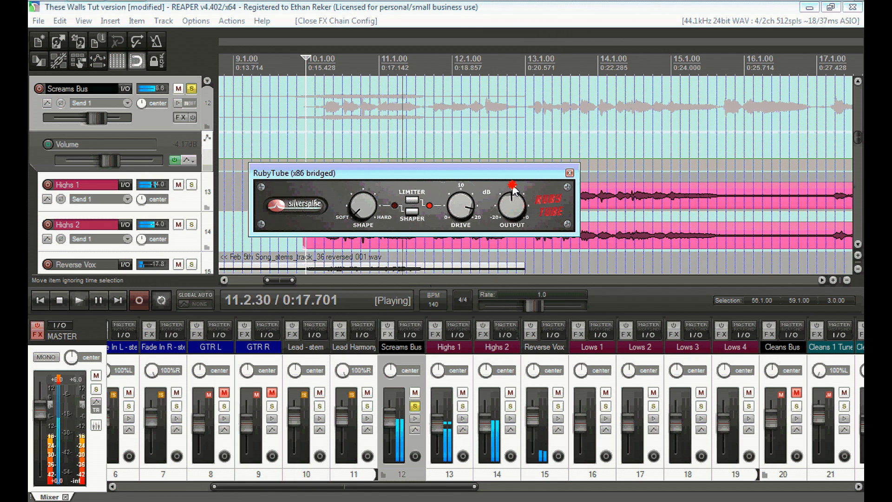
{"action": "left_click", "coordinate": [387, 335]}
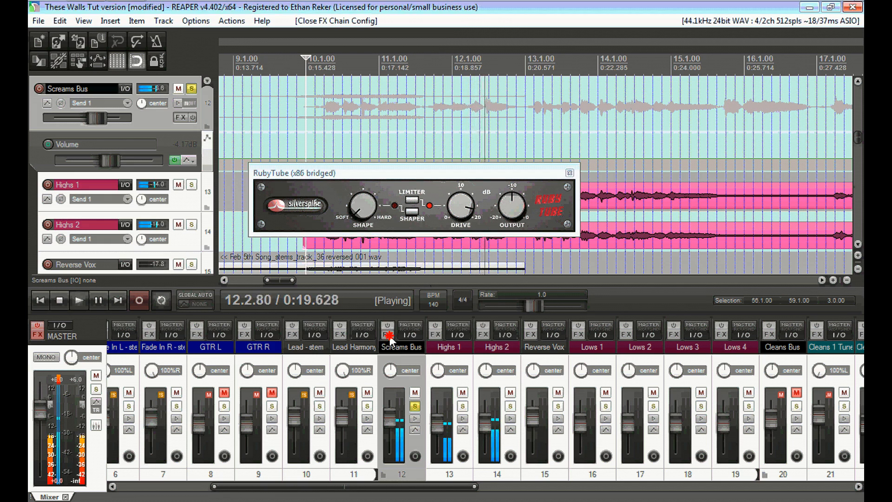
{"action": "left_click", "coordinate": [44, 88]}
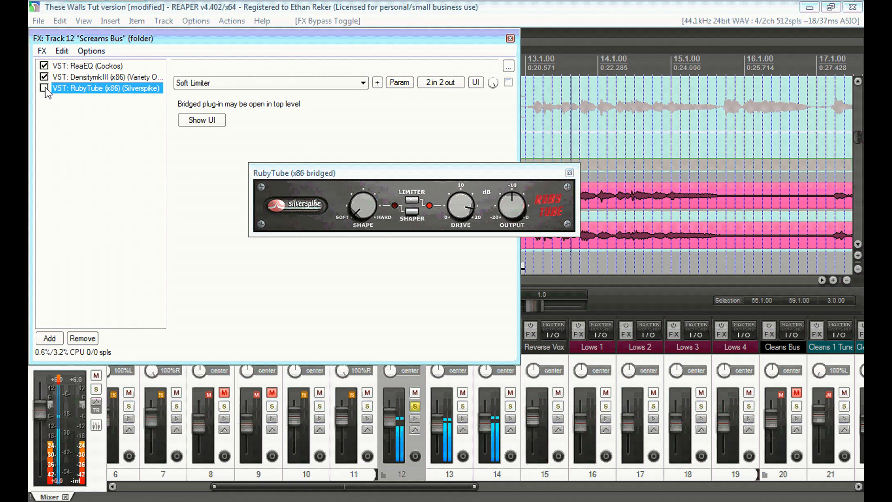
Nudge RubyTube's OUTPUT lower and A/B it on and off, leaving RubyTube enabled.
{"action": "left_click", "coordinate": [512, 205]}
{"action": "left_click_drag", "start_coordinate": [511, 204], "coordinate": [505, 197]}
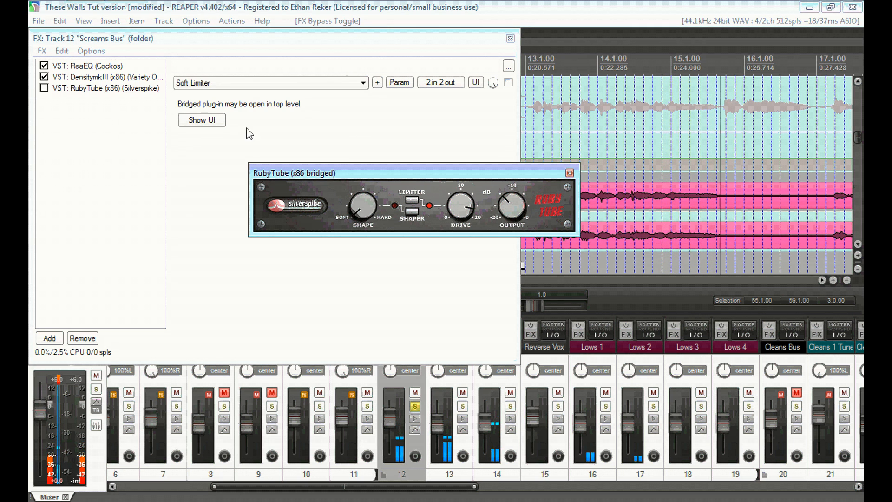
{"action": "left_click", "coordinate": [43, 88]}
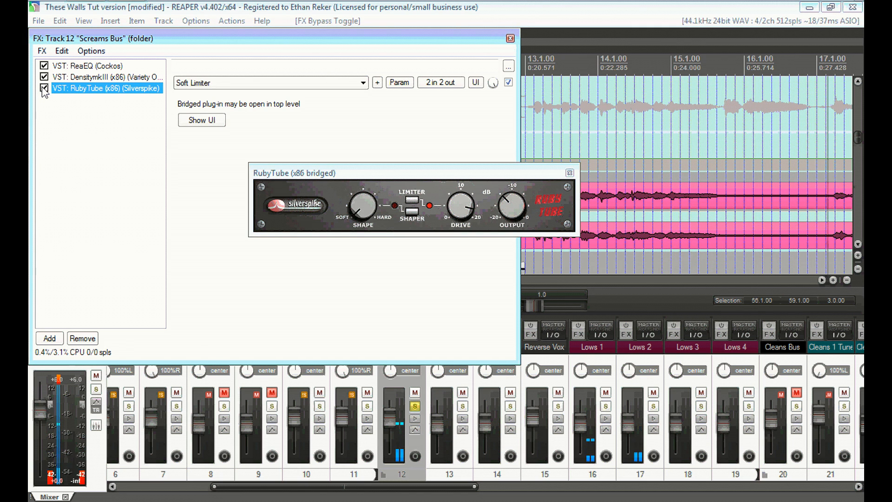
{"action": "left_click", "coordinate": [42, 88]}
{"action": "left_click", "coordinate": [43, 89]}
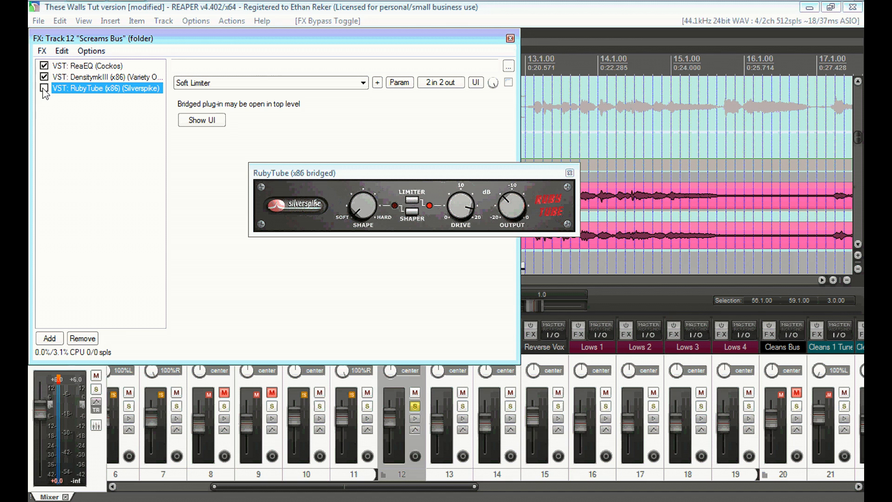
{"action": "left_click", "coordinate": [510, 39]}
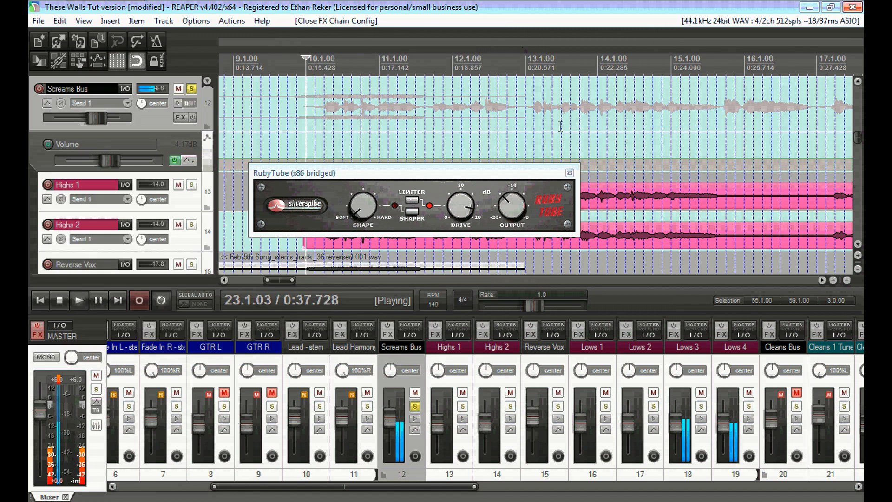
Close the RubyTube panel and solo the Screams Bus during playback.
{"action": "left_click", "coordinate": [569, 173]}
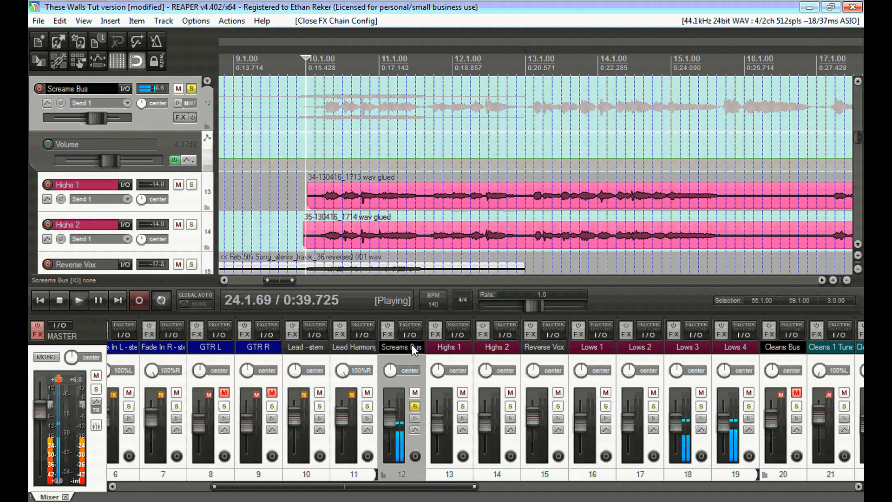
{"action": "left_click", "coordinate": [414, 407]}
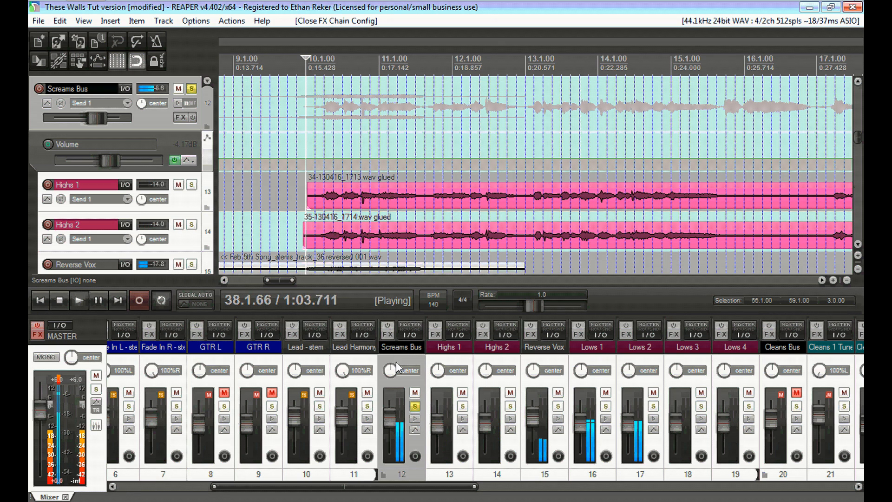
Stop playback and unsolo the Screams Bus and track 43.
{"action": "key", "text": "space"}
{"action": "left_click", "coordinate": [415, 406]}
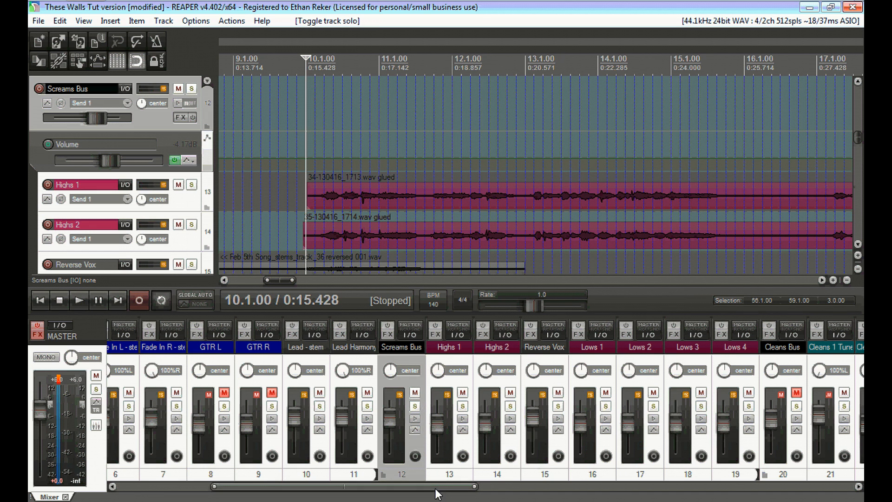
{"action": "left_click_drag", "start_coordinate": [457, 486], "coordinate": [830, 488]}
{"action": "left_click", "coordinate": [854, 408]}
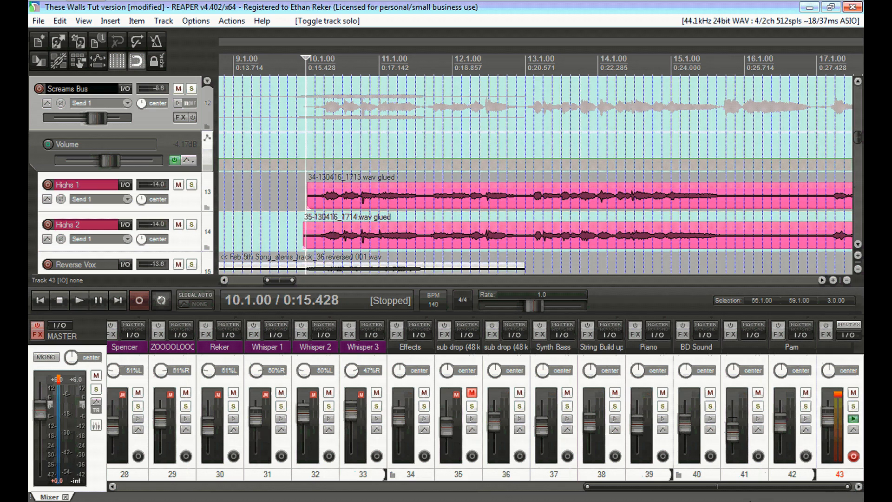
{"action": "left_click_drag", "start_coordinate": [724, 487], "coordinate": [496, 471]}
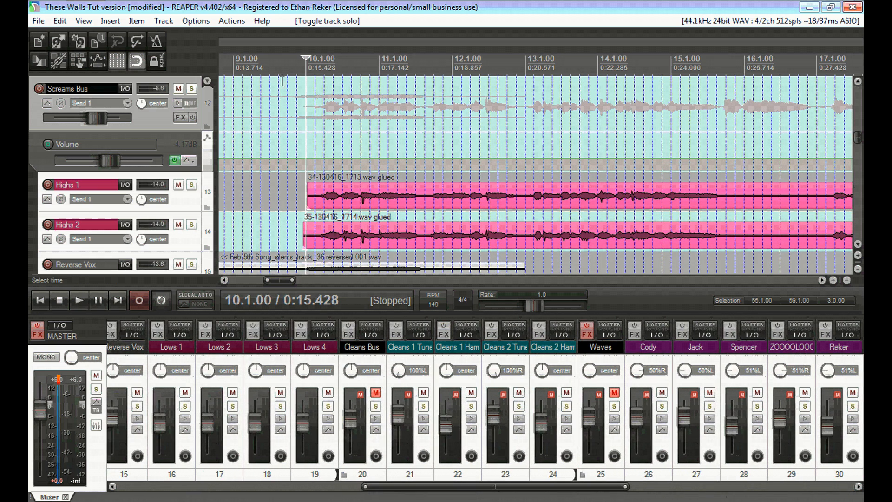
Play from just before bar 10, briefly unmute the Cleans Bus, and raise the Screams Bus to about +1.85 dB.
{"action": "left_click", "coordinate": [261, 136]}
{"action": "key", "text": "space"}
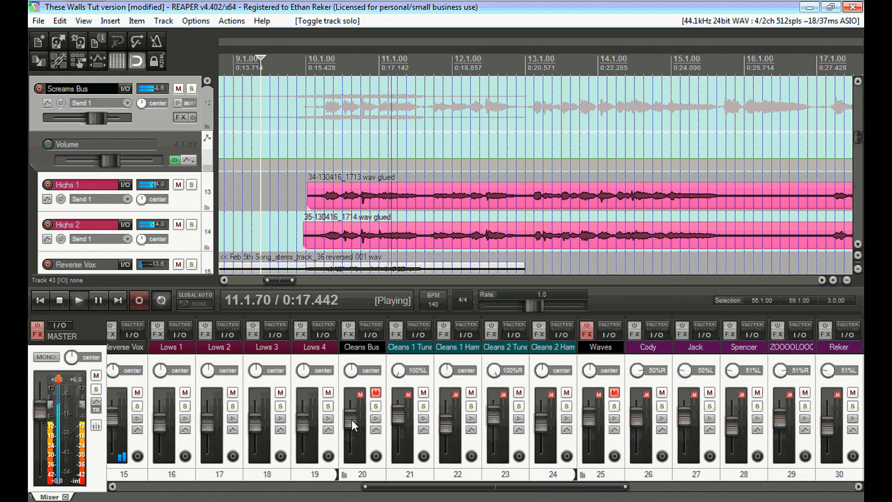
{"action": "left_click", "coordinate": [376, 393]}
{"action": "left_click", "coordinate": [375, 393]}
{"action": "left_click_drag", "start_coordinate": [396, 487], "coordinate": [279, 487]}
{"action": "left_click_drag", "start_coordinate": [294, 426], "coordinate": [290, 414]}
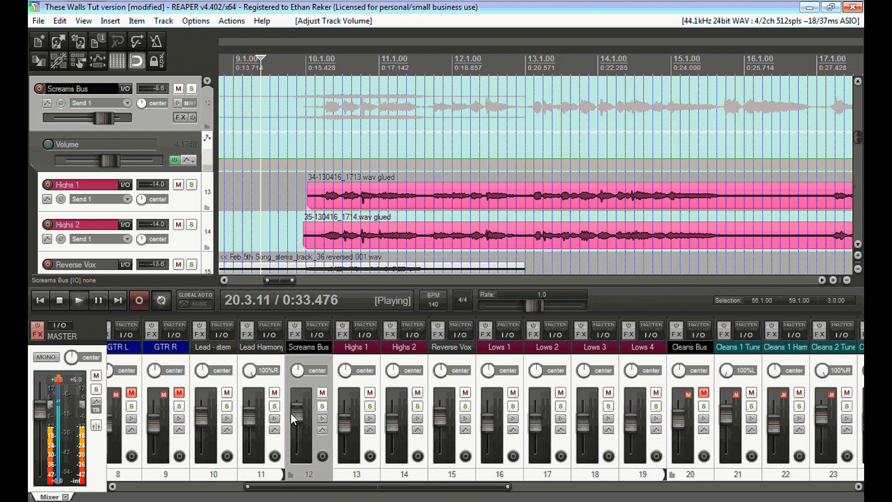
{"action": "left_click_drag", "start_coordinate": [277, 280], "coordinate": [335, 280]}
{"action": "mouse_move", "coordinate": [859, 137]}
{"action": "left_mouse_down"}
{"action": "mouse_move", "coordinate": [847, 157]}
{"action": "mouse_move", "coordinate": [856, 148]}
{"action": "left_mouse_up"}
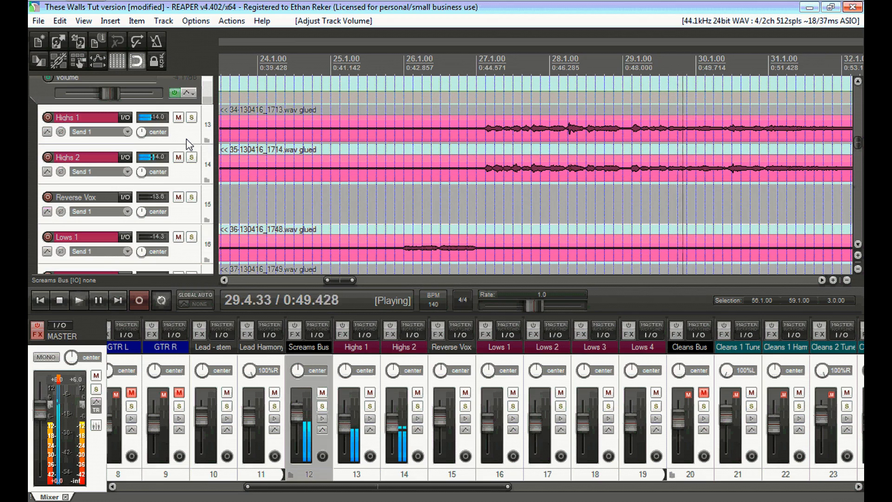
{"action": "left_click_drag", "start_coordinate": [861, 142], "coordinate": [860, 145]}
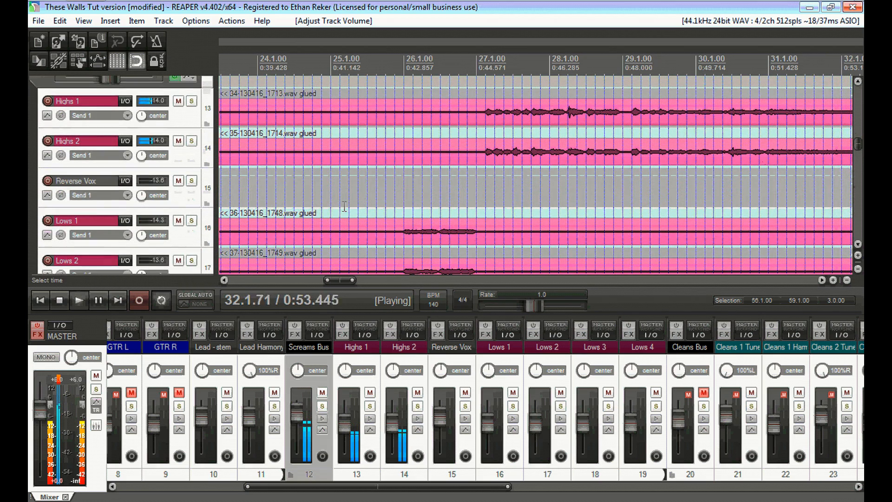
{"action": "left_click_drag", "start_coordinate": [340, 280], "coordinate": [376, 281]}
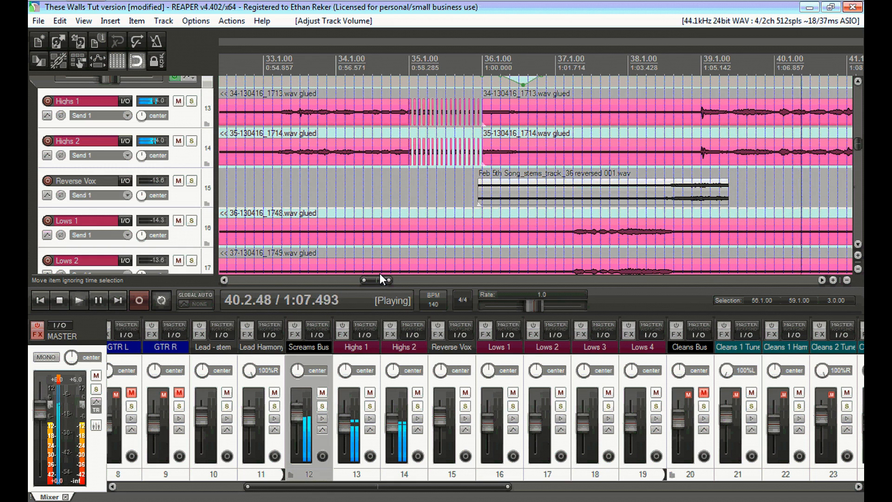
{"action": "key", "text": "space"}
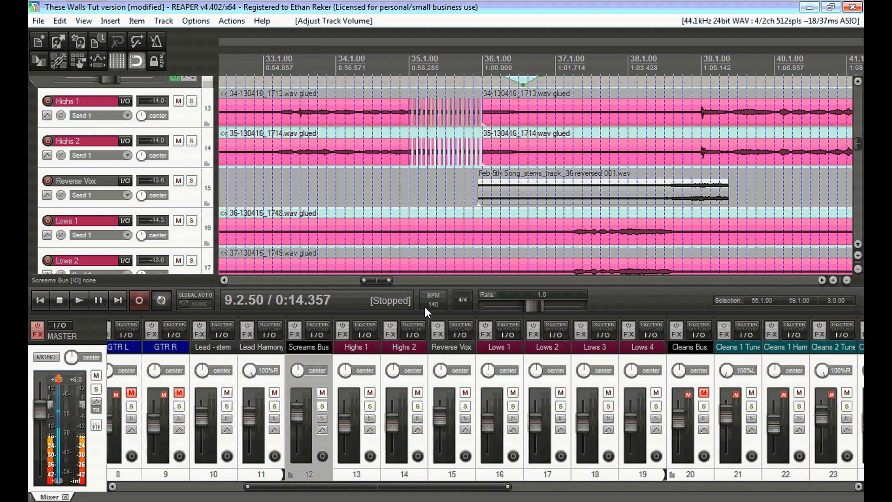
Solo Reverse Vox and briefly play its reversed clip from bar 36 (1:00.000).
{"action": "left_click", "coordinate": [465, 407]}
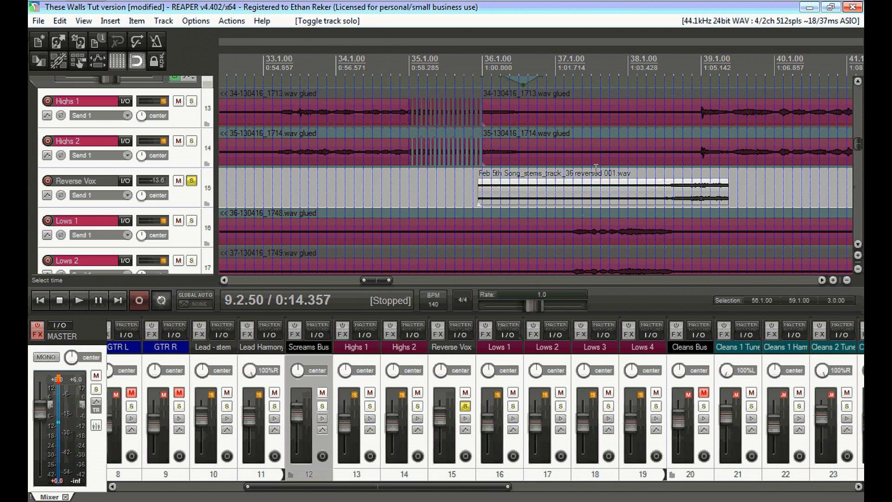
{"action": "left_click", "coordinate": [588, 487]}
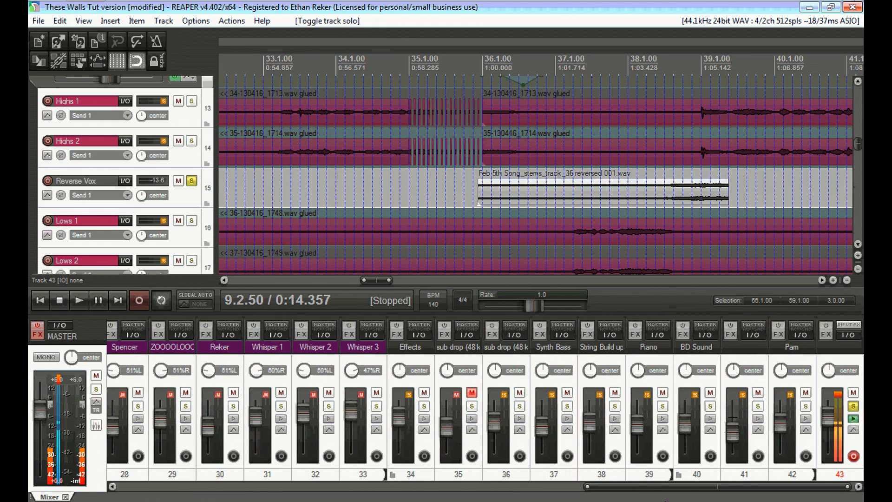
{"action": "left_click_drag", "start_coordinate": [600, 487], "coordinate": [434, 486]}
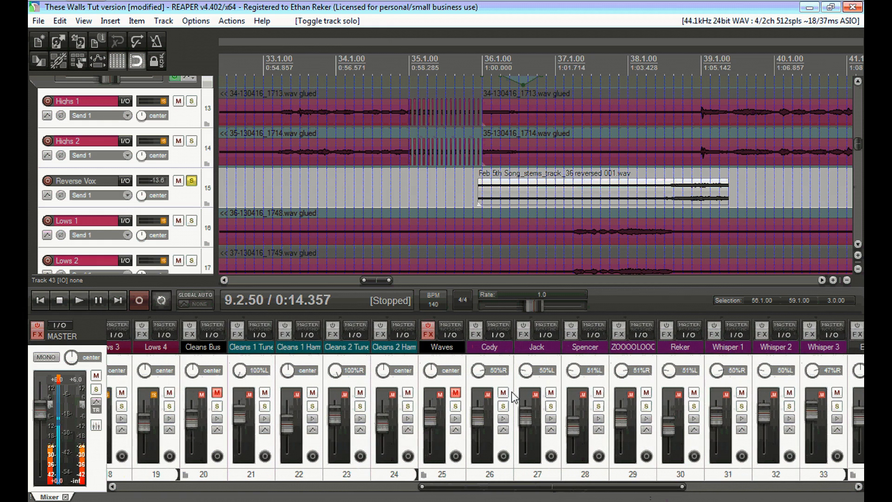
{"action": "left_click", "coordinate": [482, 58]}
{"action": "key", "text": "space"}
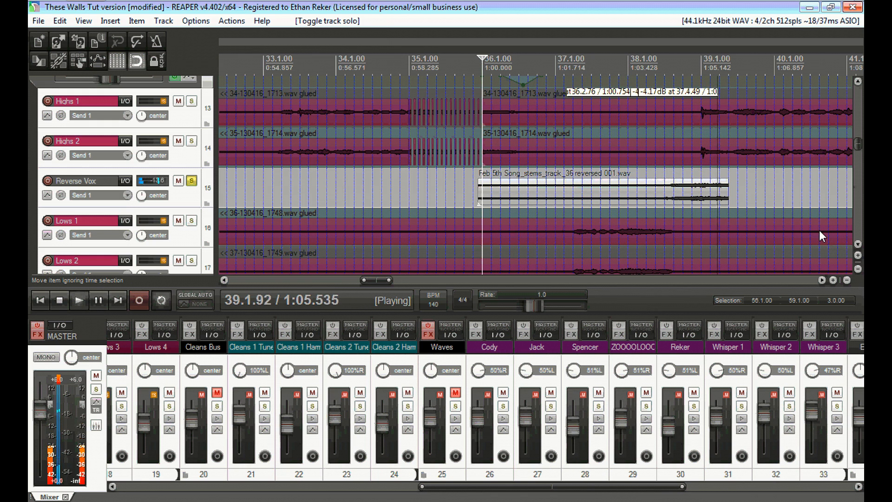
{"action": "key", "text": "space"}
{"action": "left_click_drag", "start_coordinate": [484, 487], "coordinate": [734, 497]}
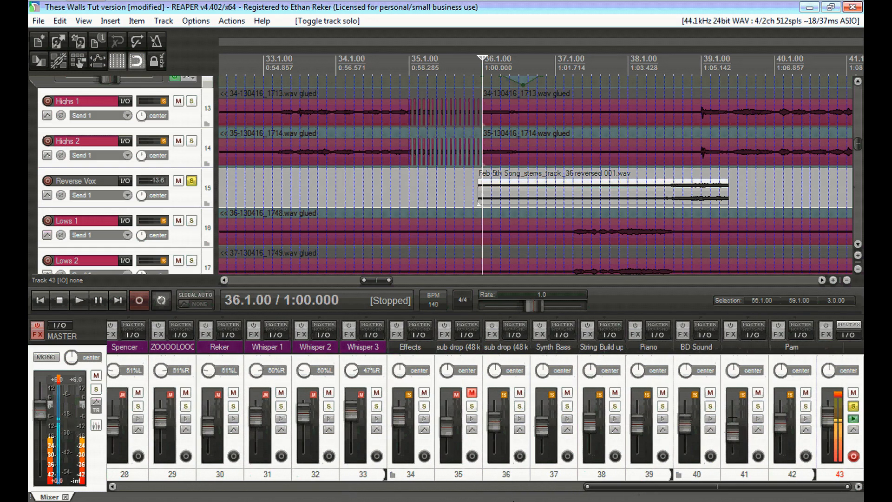